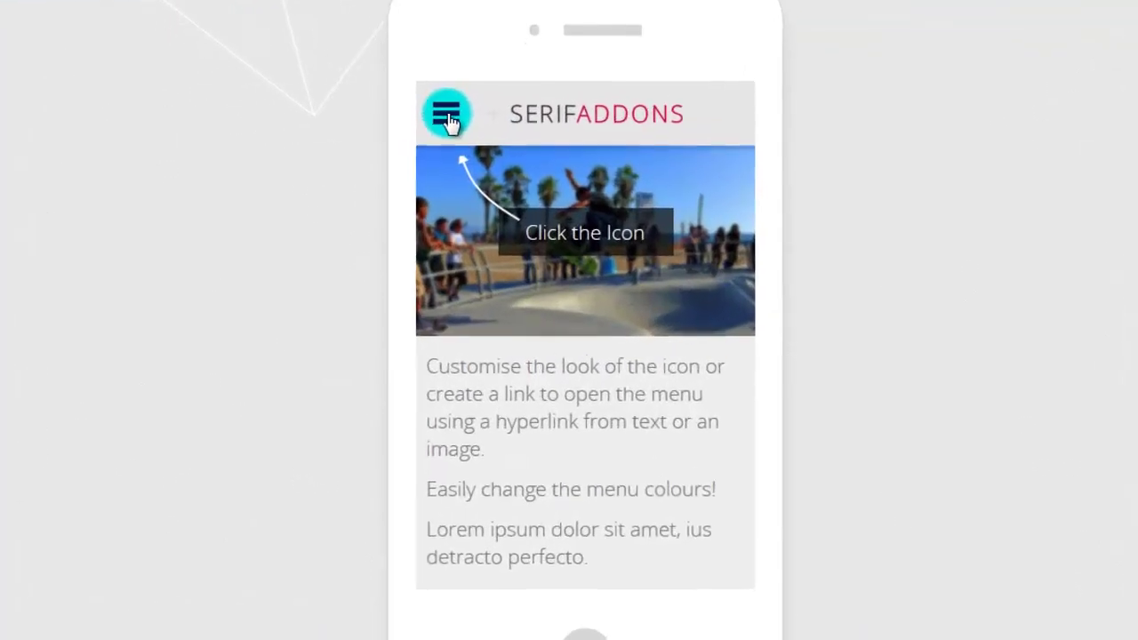
Preview the demo's slide-out menu, then select all five add-on files in the WinRAR archive
left_click(445, 112)
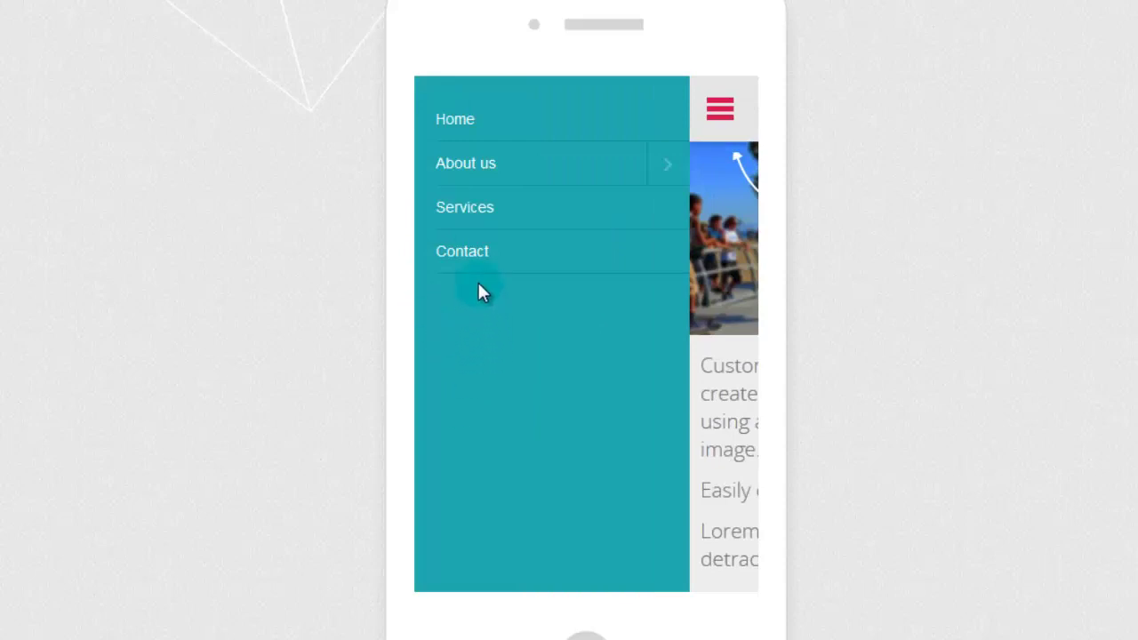
left_click(717, 107)
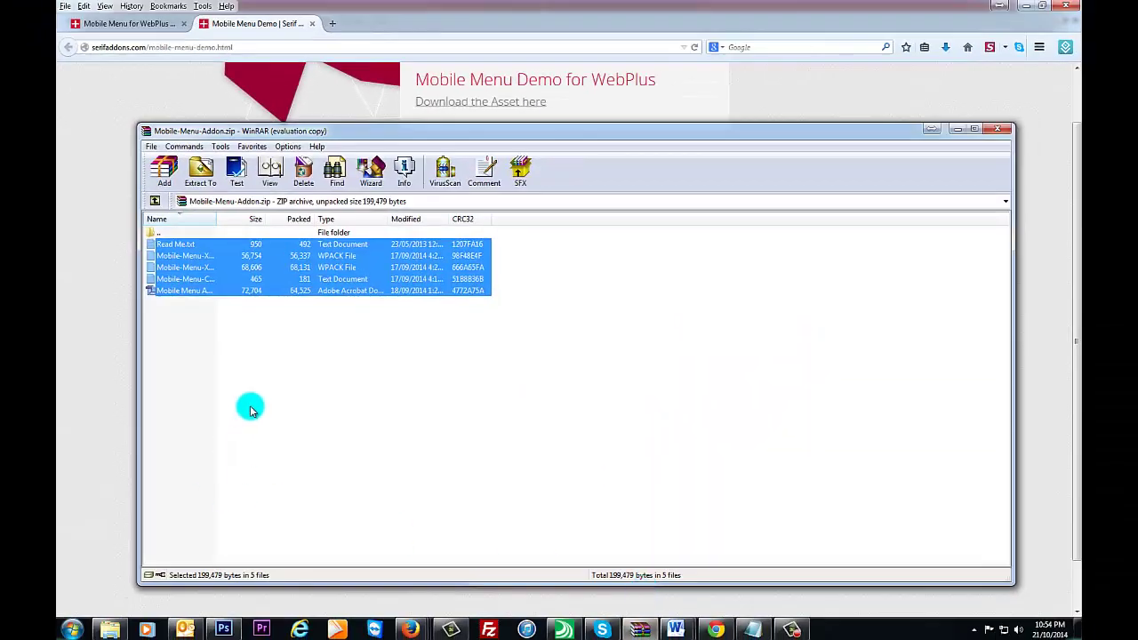
left_click(142, 342)
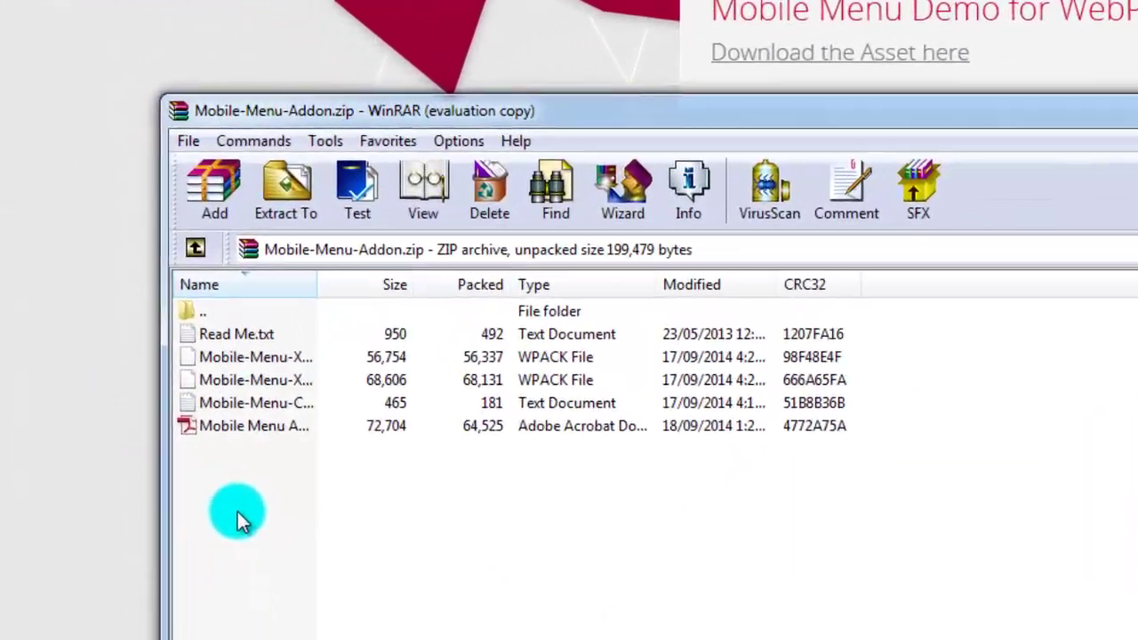
left_click_drag(237, 500, 223, 348)
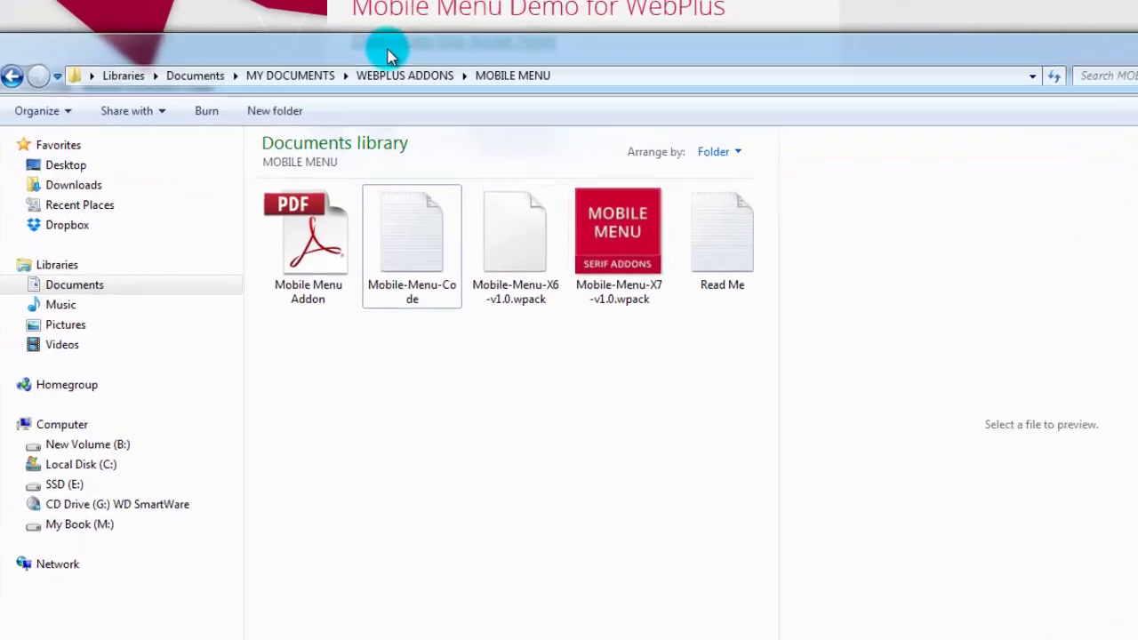
Position the MOBILE MENU Explorer window over the archive window
left_click_drag(438, 104, 441, 307)
left_click_drag(361, 396, 330, 394)
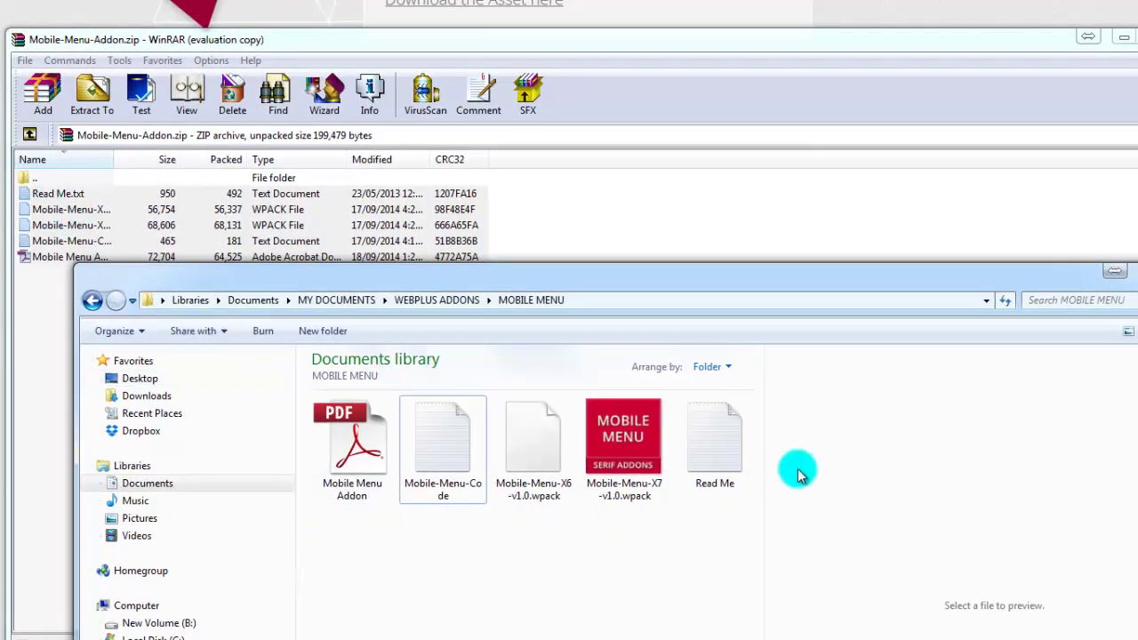
left_click_drag(663, 285, 632, 75)
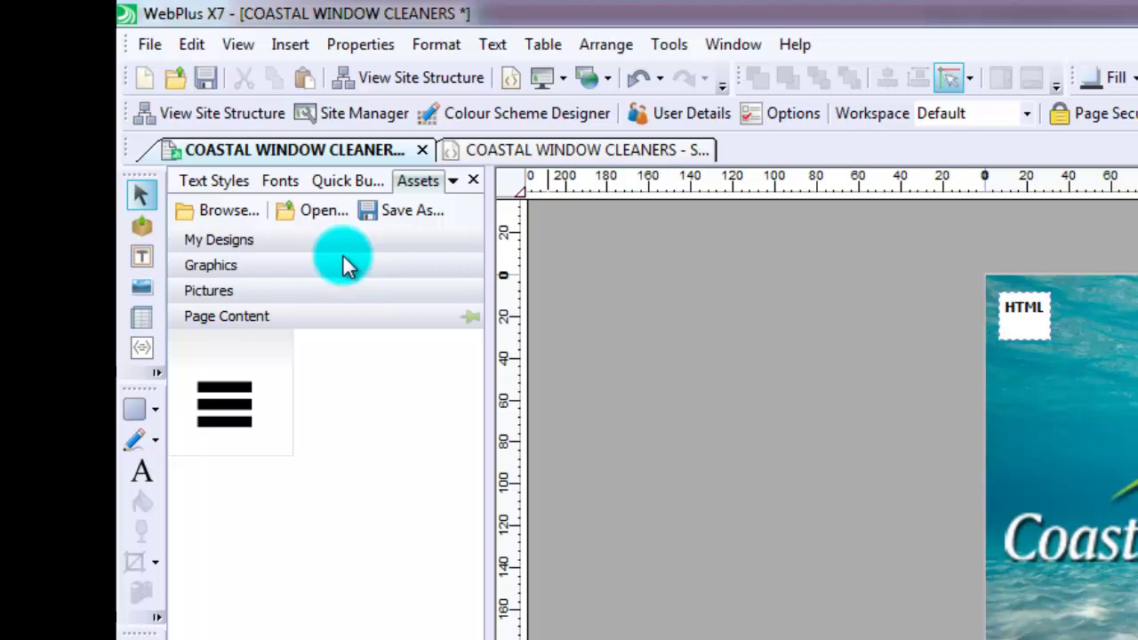
Load the Mobile-Menu-X7-v1.0.wpack asset pack into the Assets tab
left_click(311, 211)
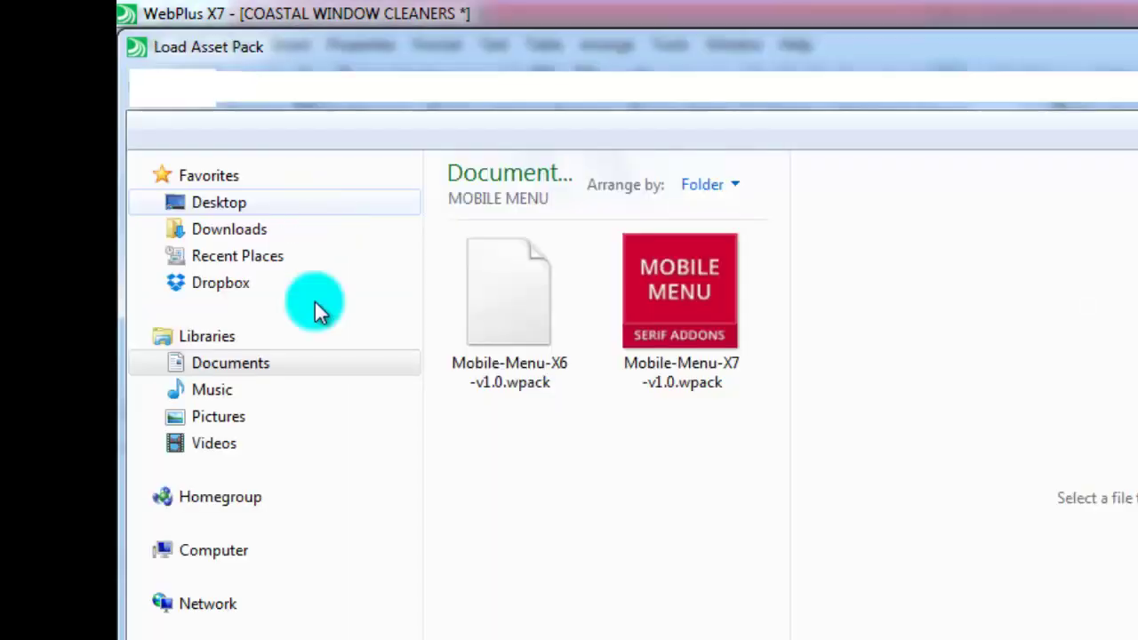
left_click(672, 357)
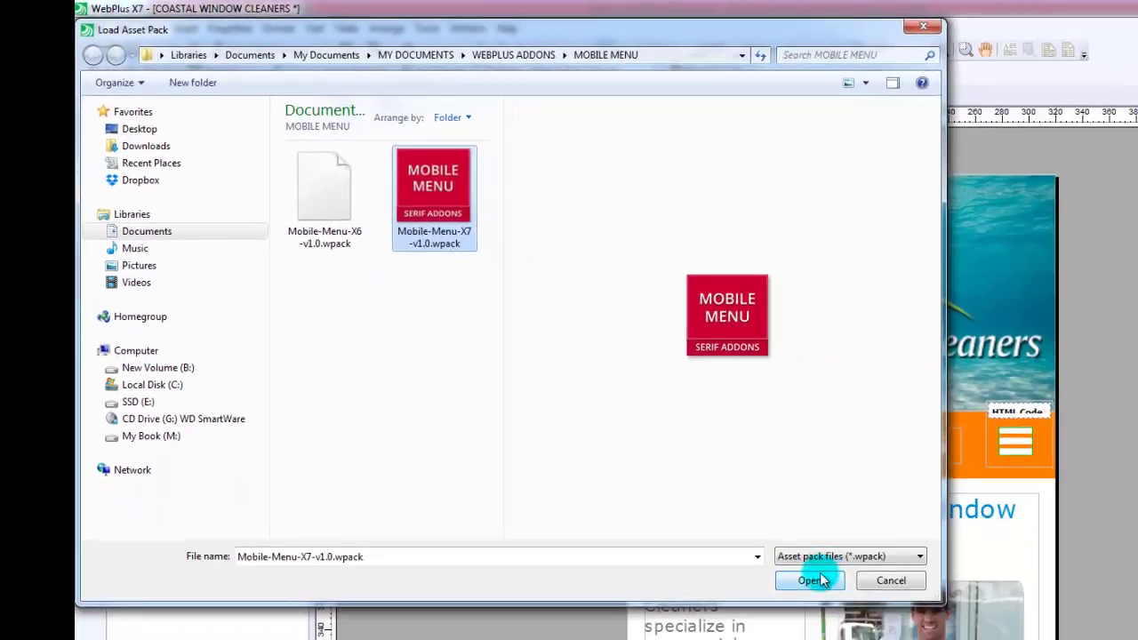
left_click(813, 578)
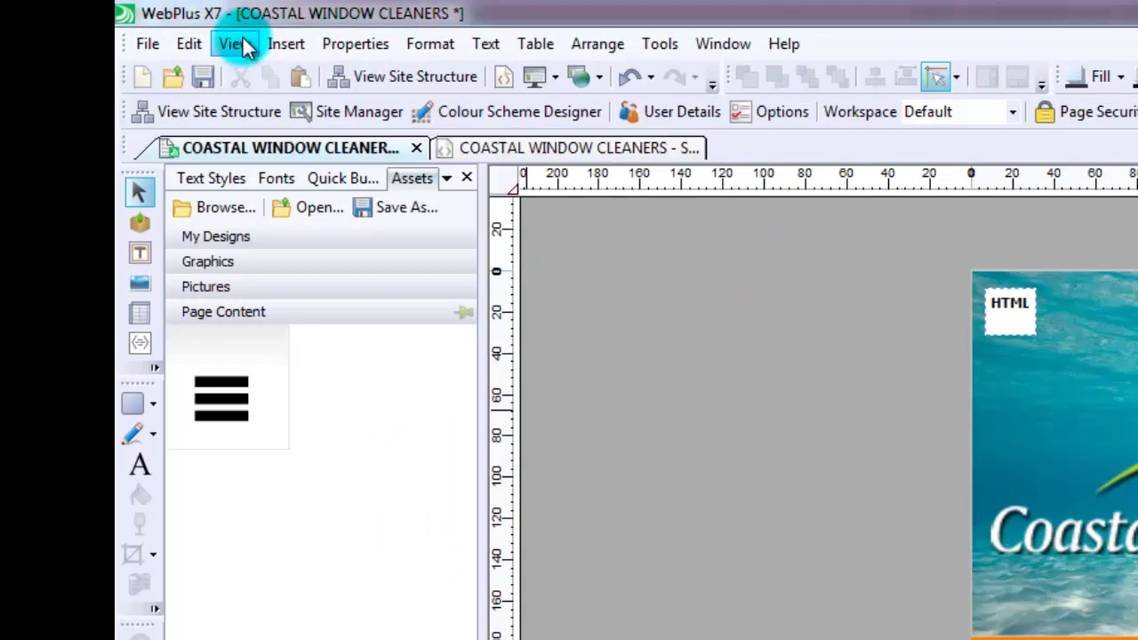
Reset the panels to the Default Workspace layout
left_click(151, 28)
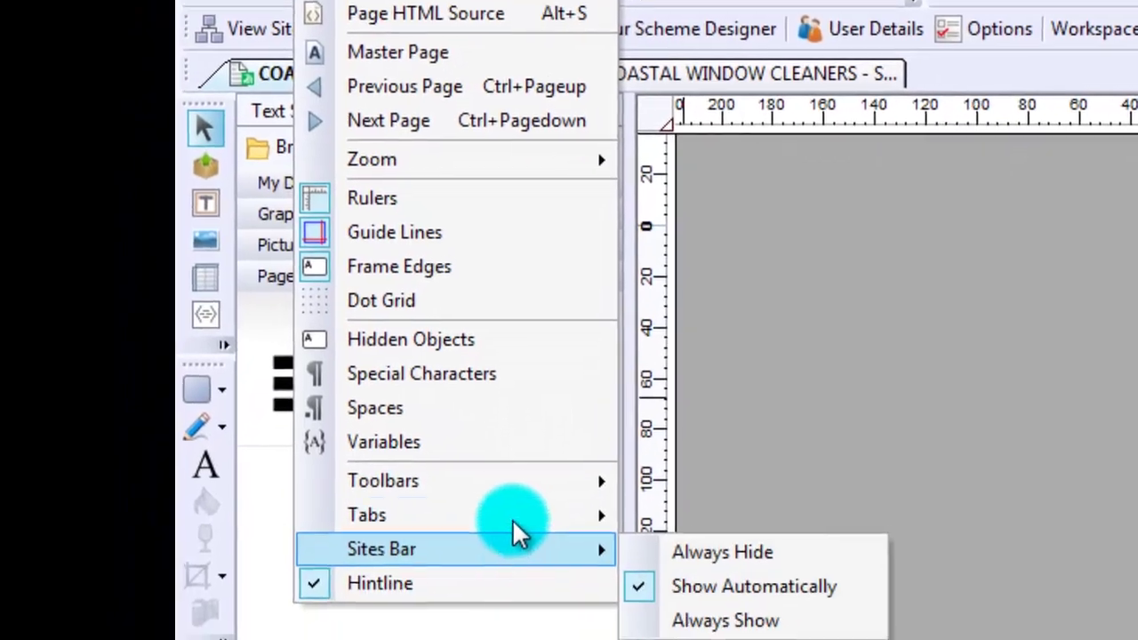
mouse_move(516, 585)
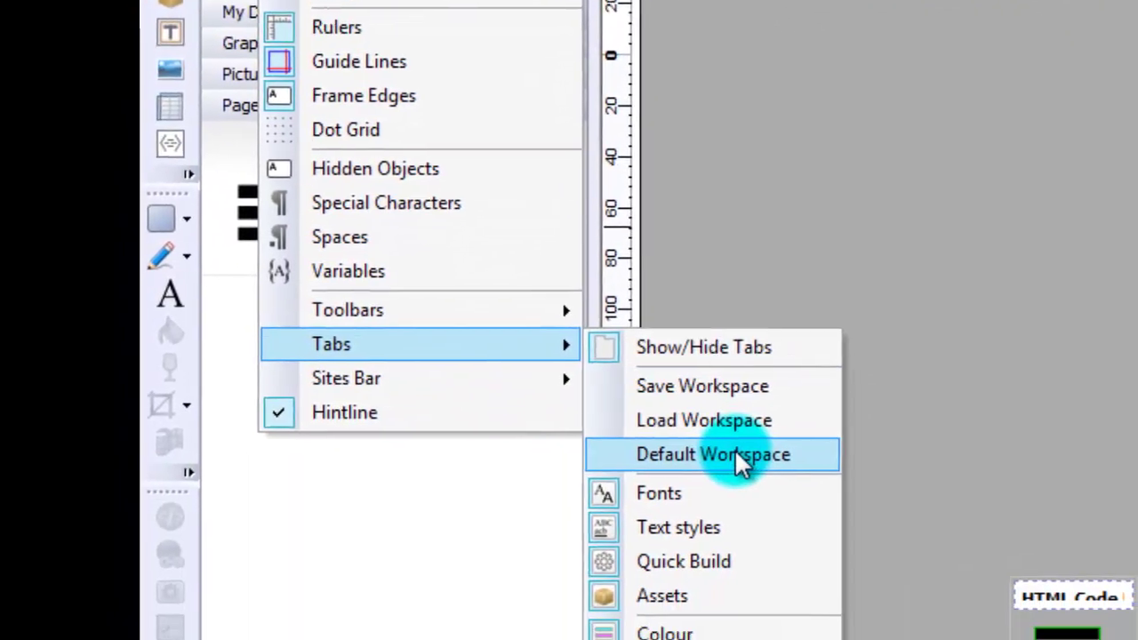
left_click(731, 449)
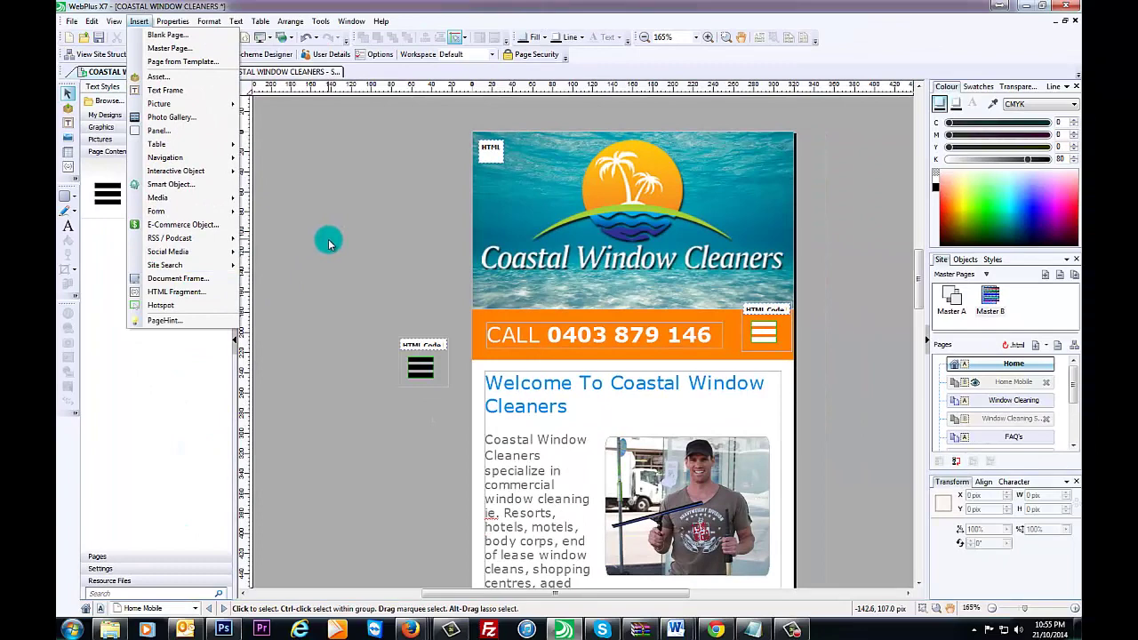
left_click(661, 306)
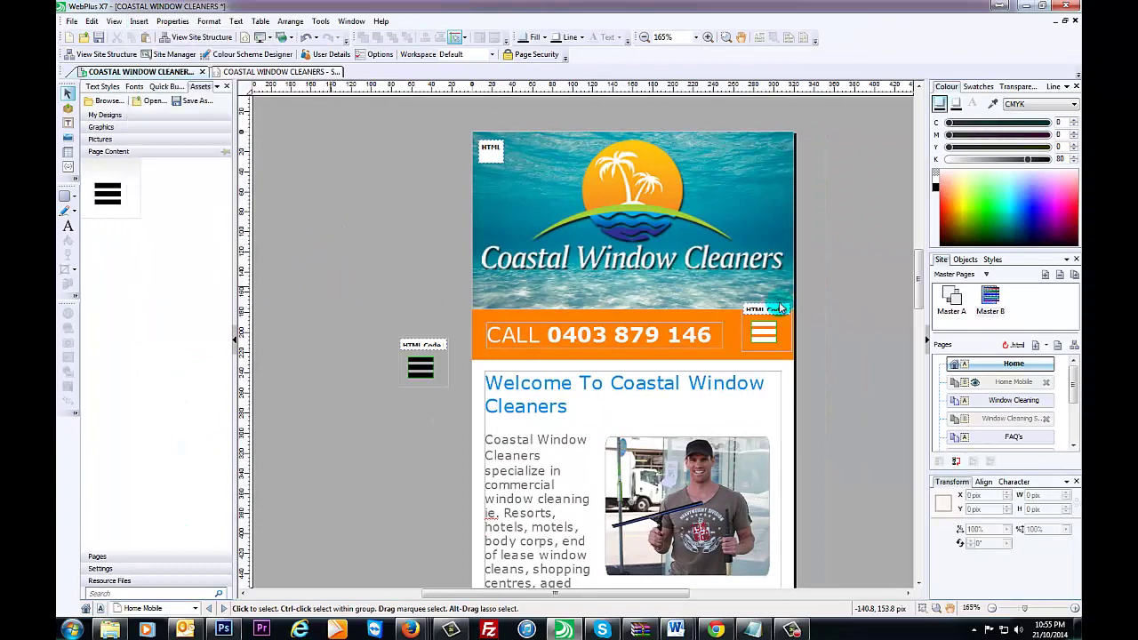
Open Master B for editing and cut the black hamburger HTML Code element from the pasteboard
left_click(992, 300)
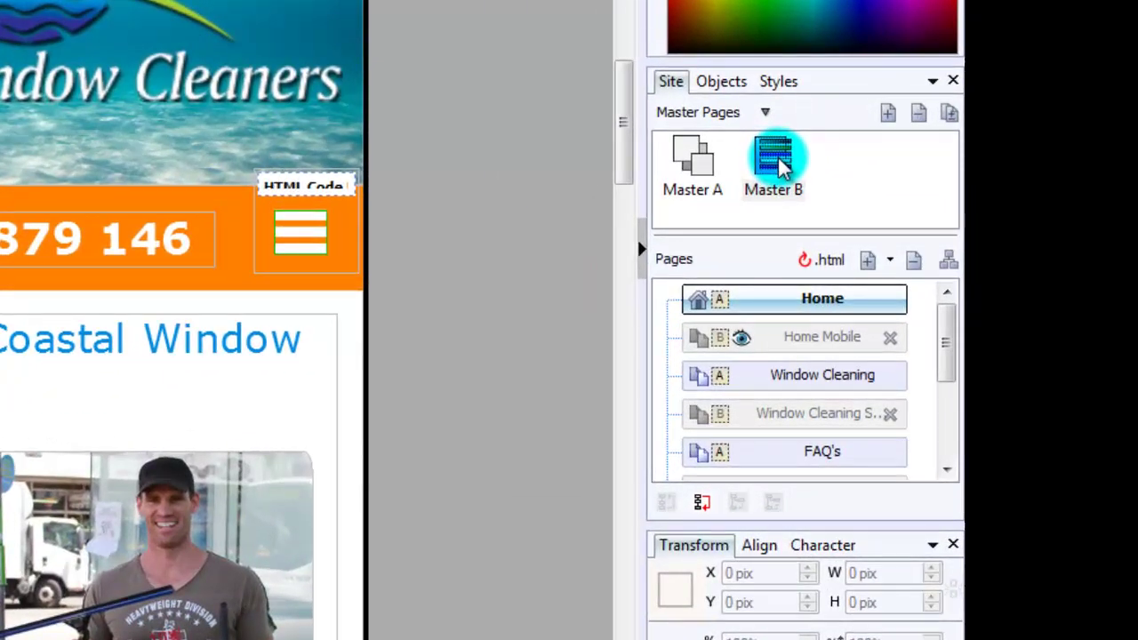
double_click(779, 166)
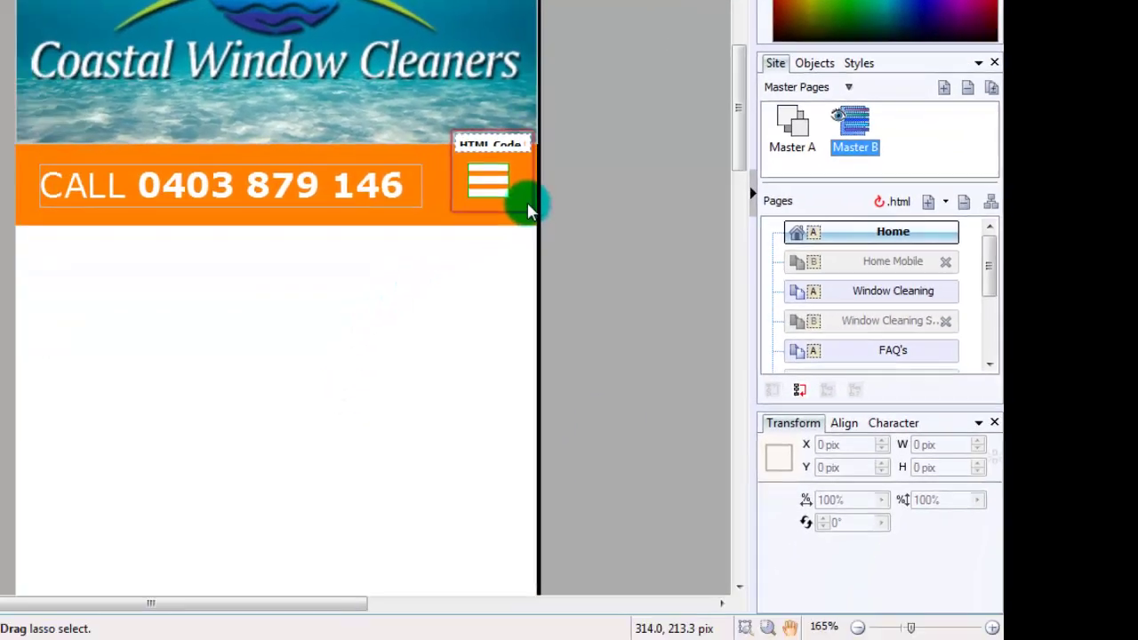
left_click(345, 254)
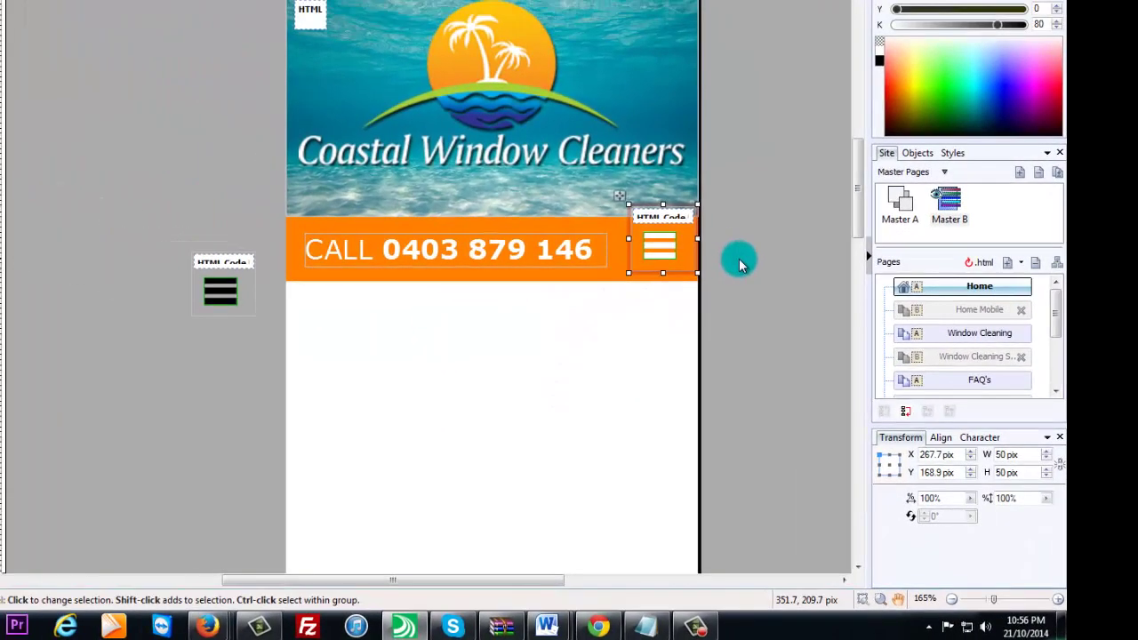
left_click(739, 264)
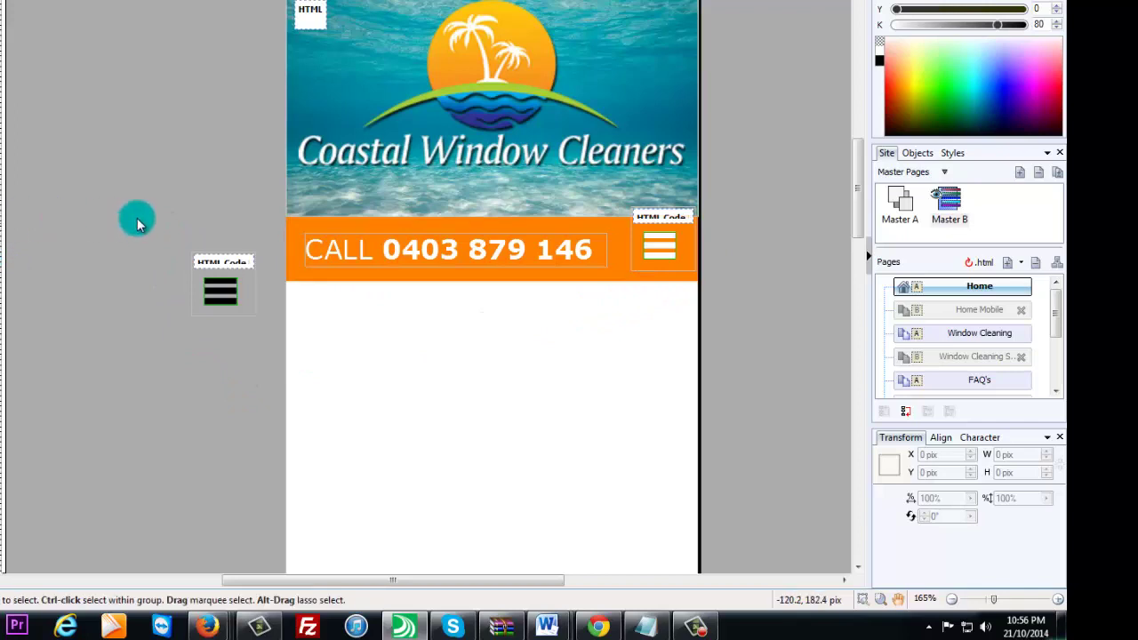
left_click_drag(218, 351, 224, 302)
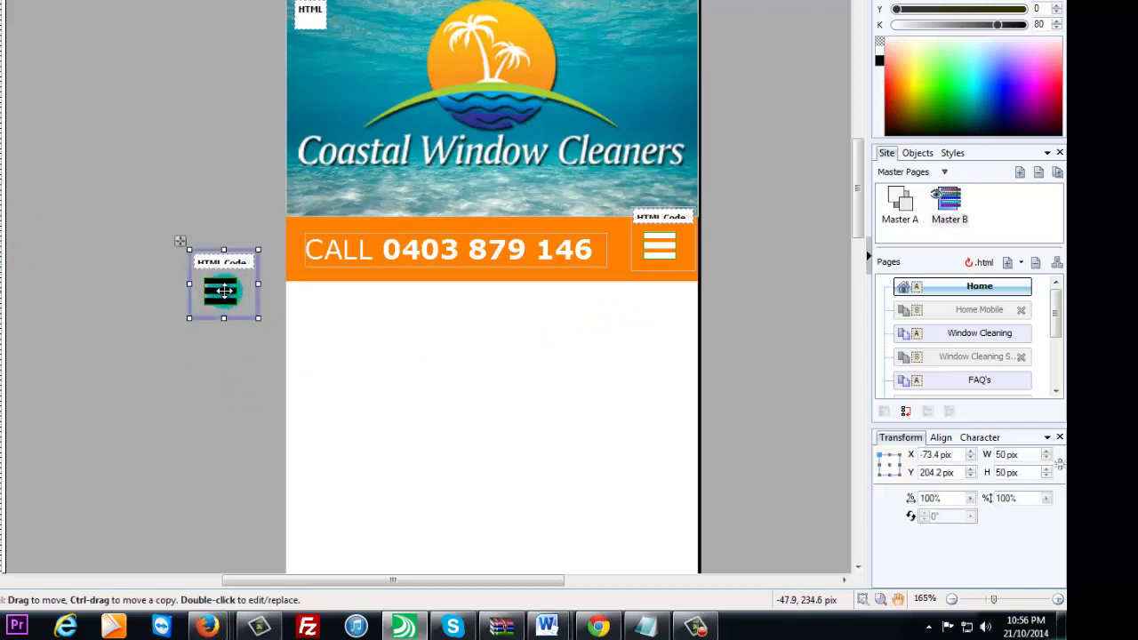
right_click(227, 298)
left_click(258, 300)
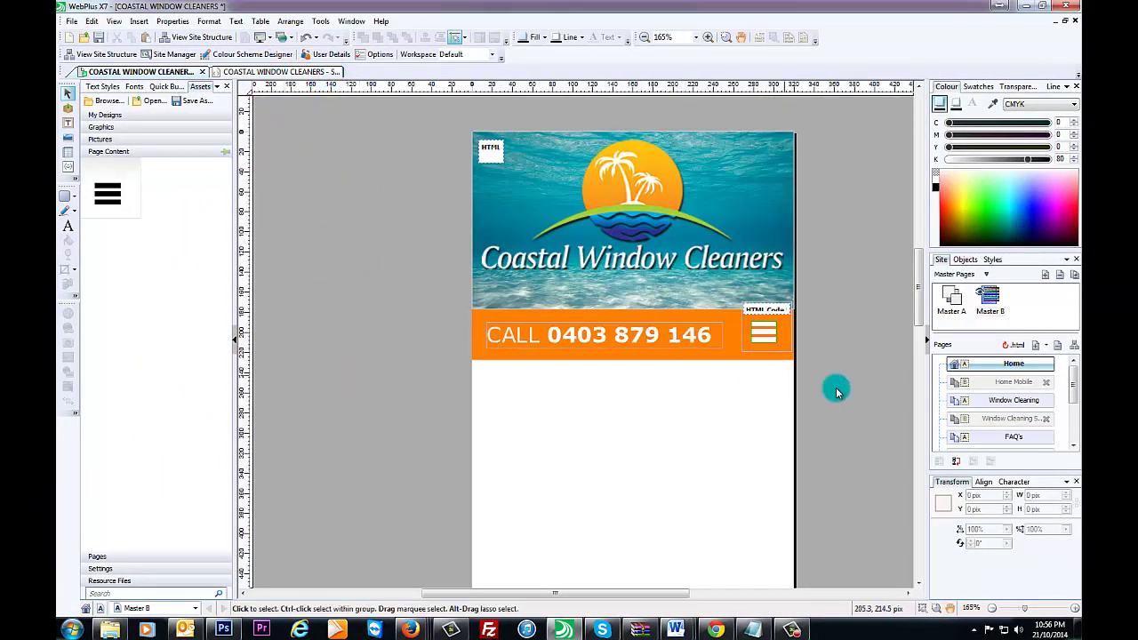
Open the HTML source of the Home Mobile page with Alt+S
key("alt+s")
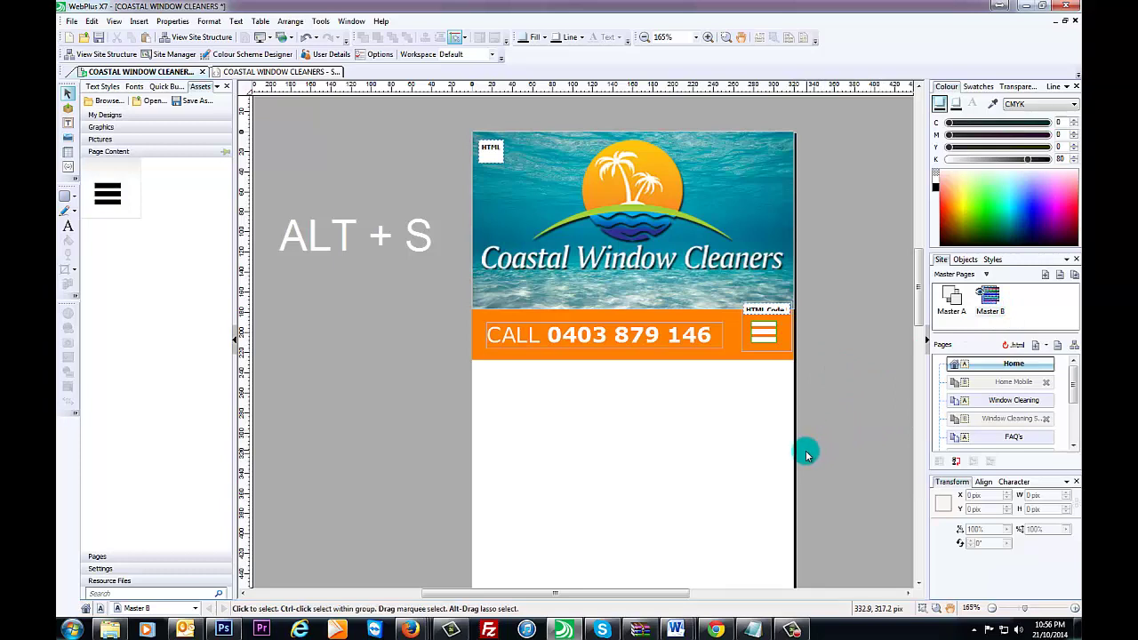
left_click(783, 345)
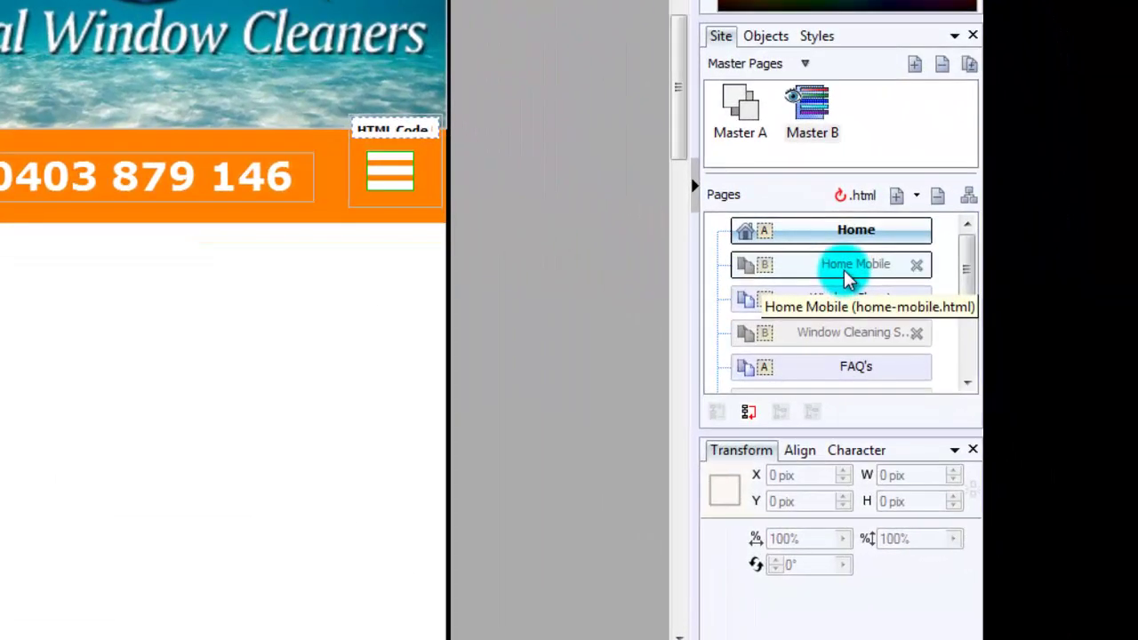
left_click(847, 274)
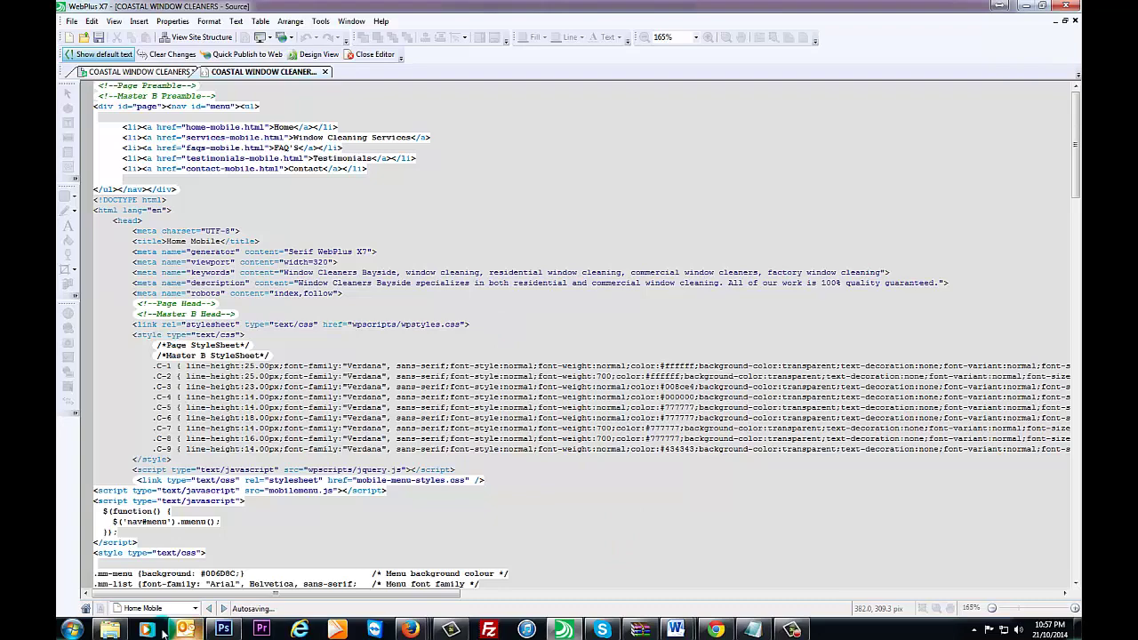
Open the Mobile-Menu-Code file from the MOBILE MENU folder in Notepad
left_click(113, 631)
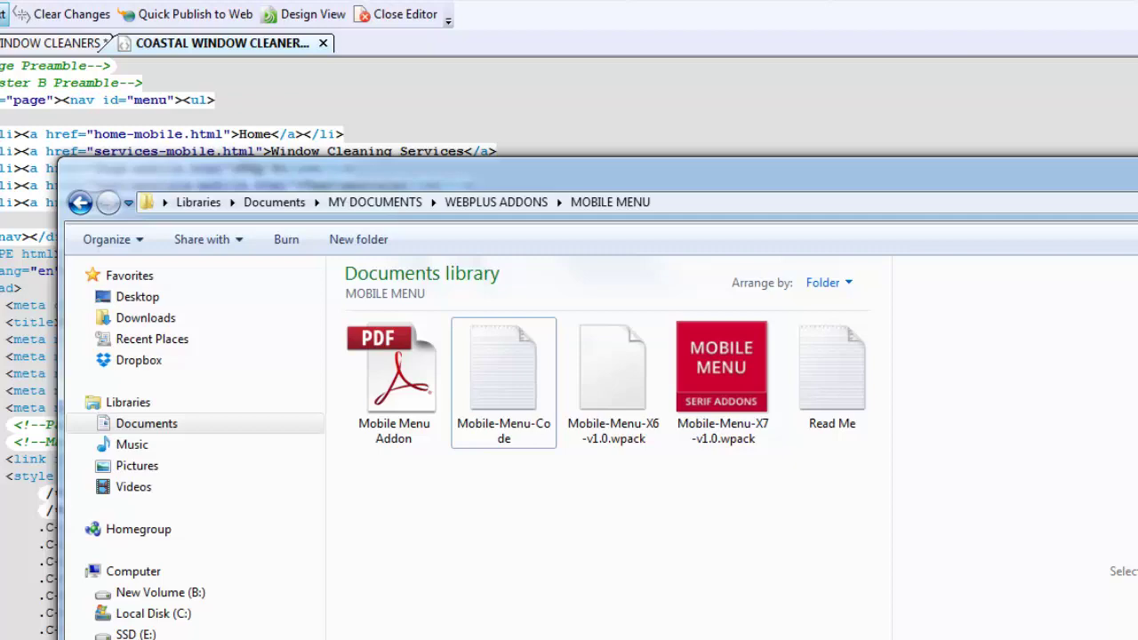
mouse_move(521, 376)
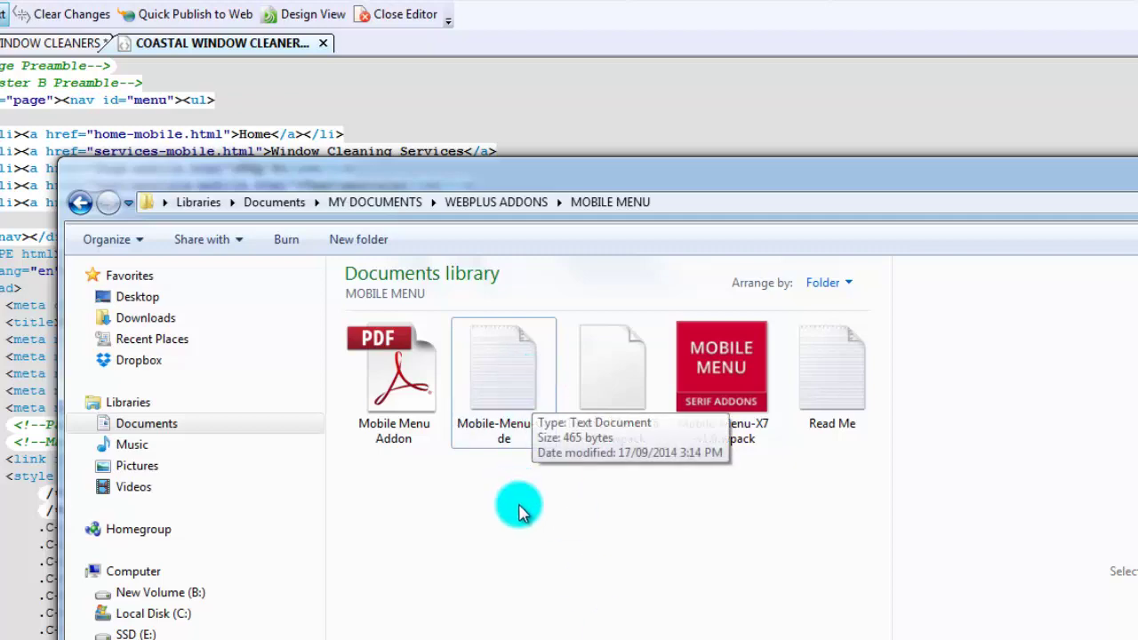
double_click(509, 394)
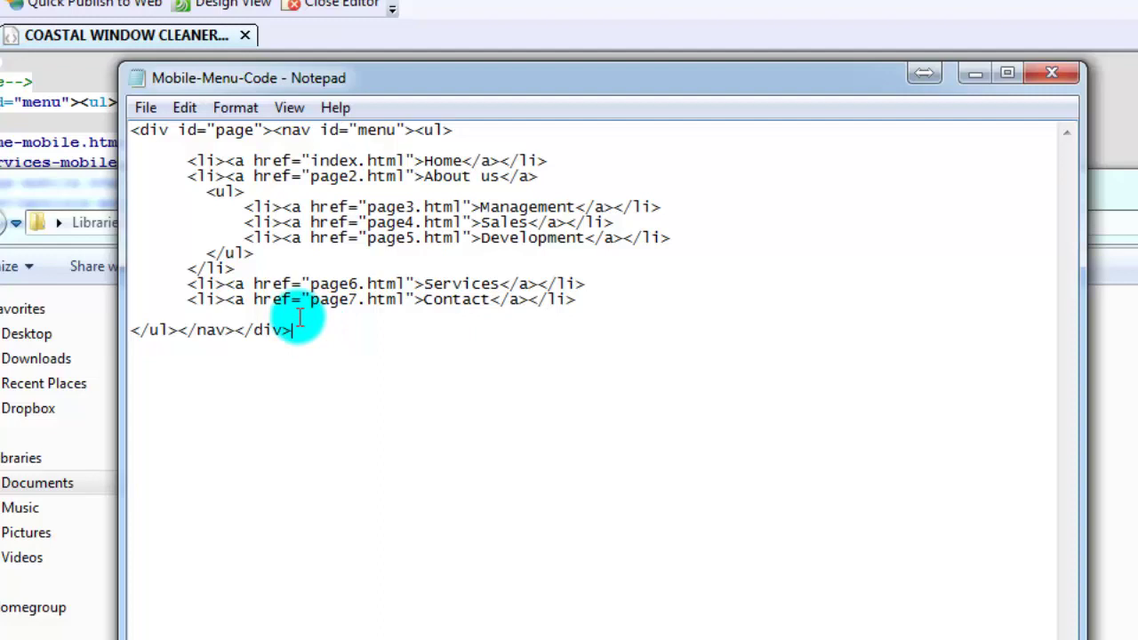
Copy all of the menu code and minimize the Notepad window
left_click_drag(294, 322, 89, 96)
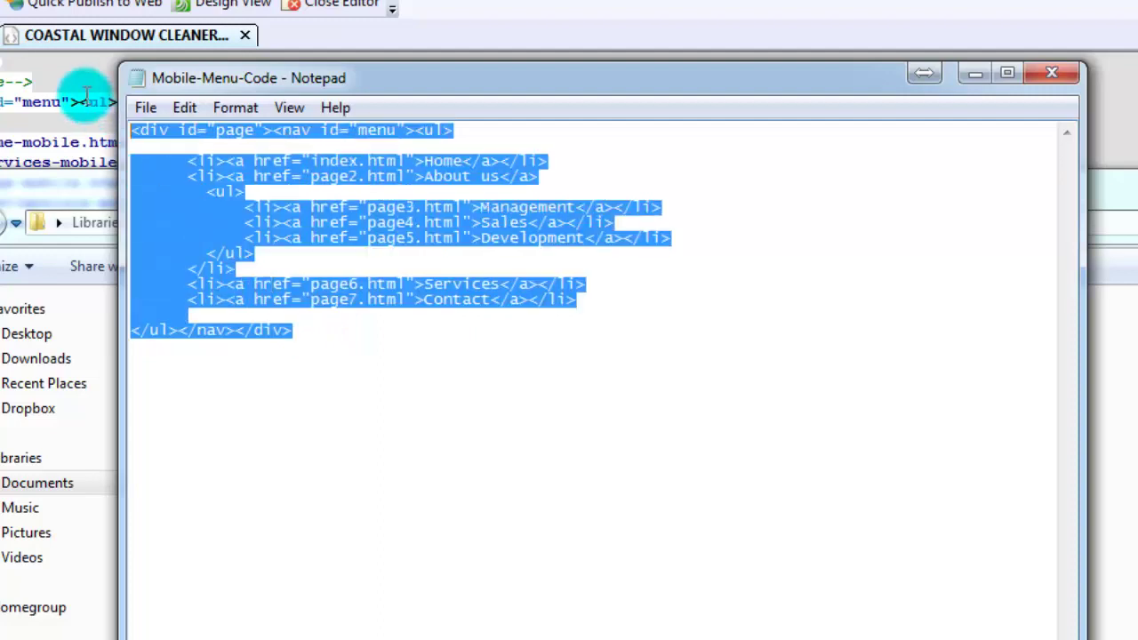
right_click(189, 199)
left_click(271, 271)
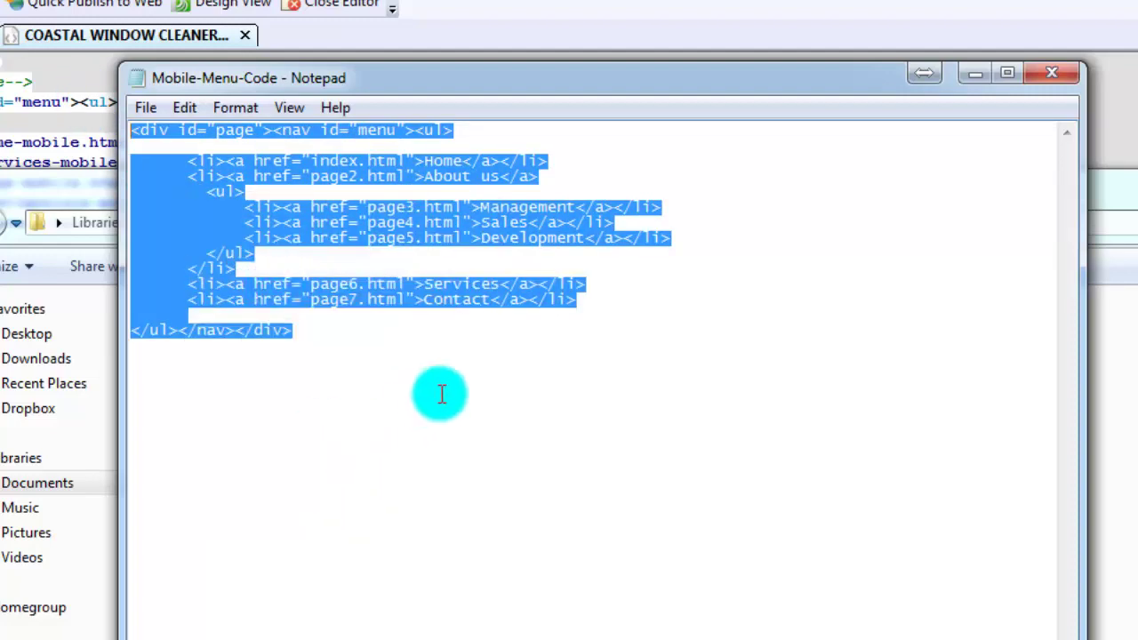
left_click(974, 72)
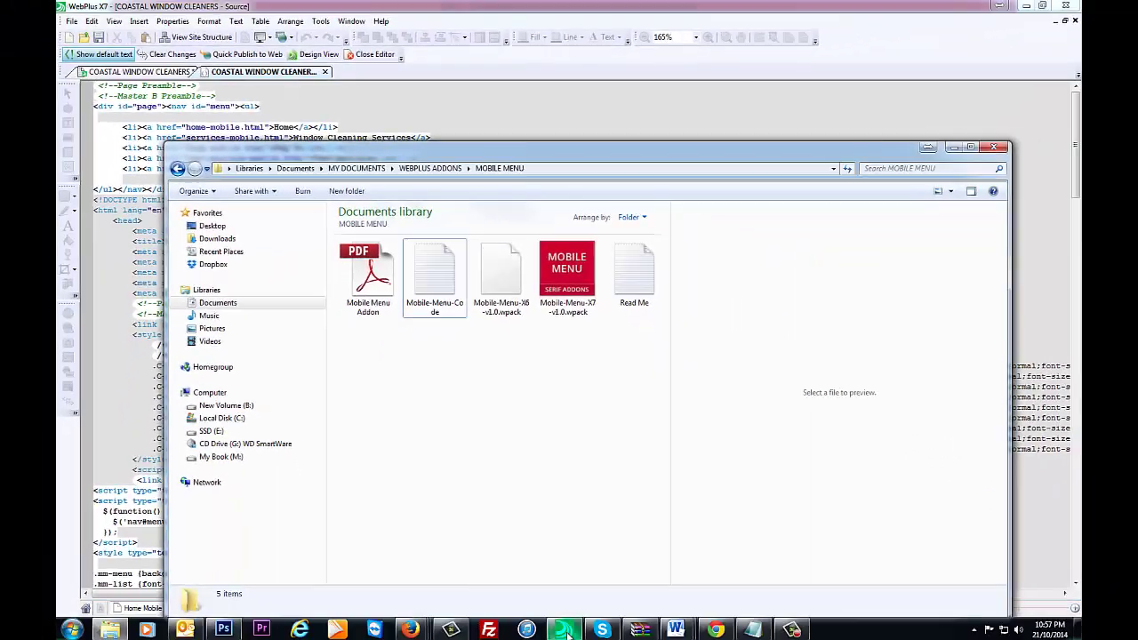
Bring up the Home Mobile page's HTML source in WebPlus
mouse_move(565, 629)
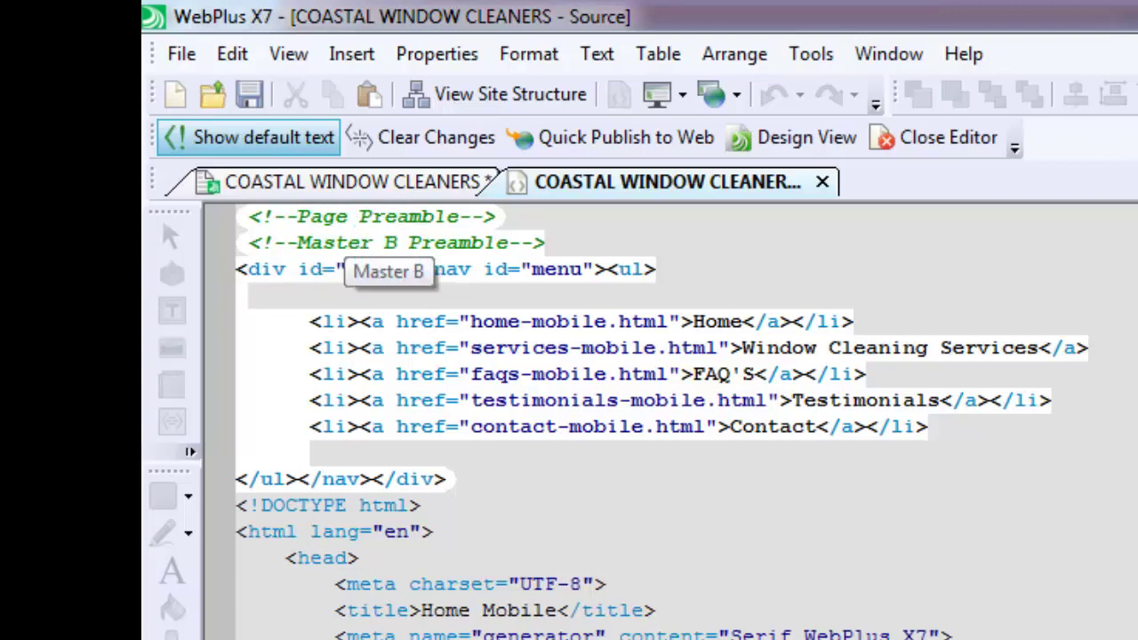
left_click(382, 181)
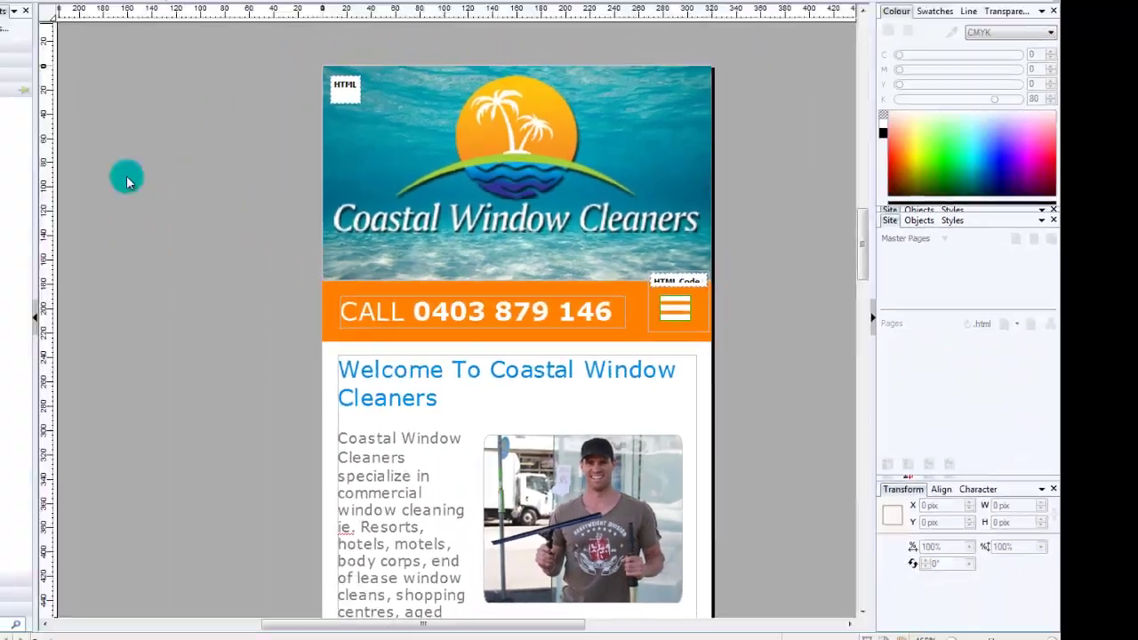
left_click(263, 72)
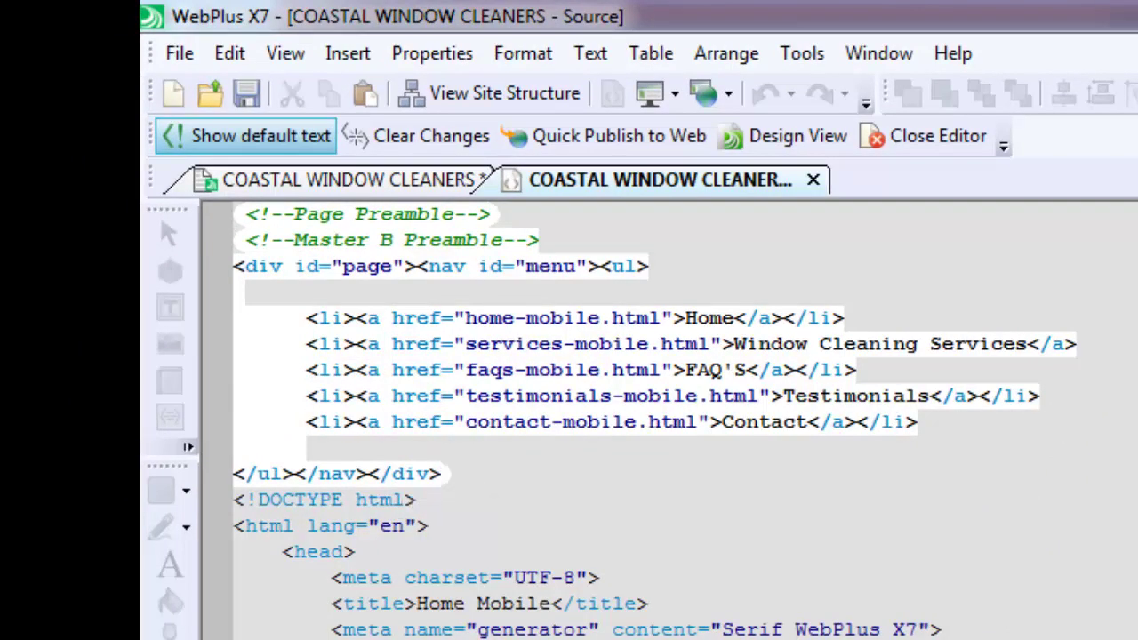
Compare the Notepad menu code with the source's Home link line, then minimize Notepad
key("alt+Tab")
left_click(1058, 561)
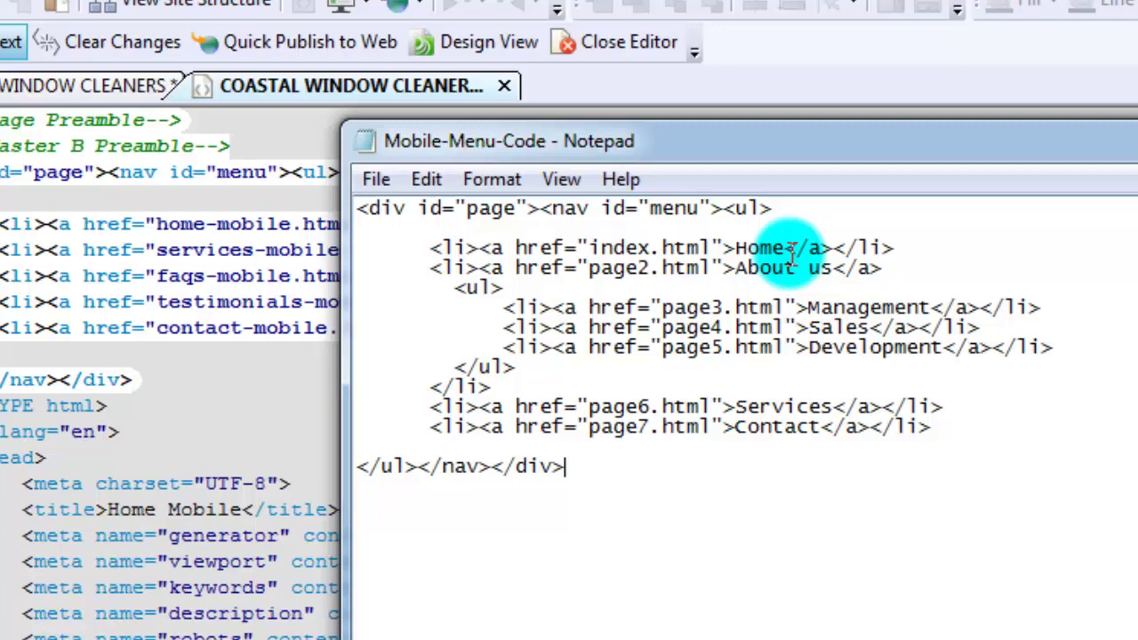
left_click(736, 248)
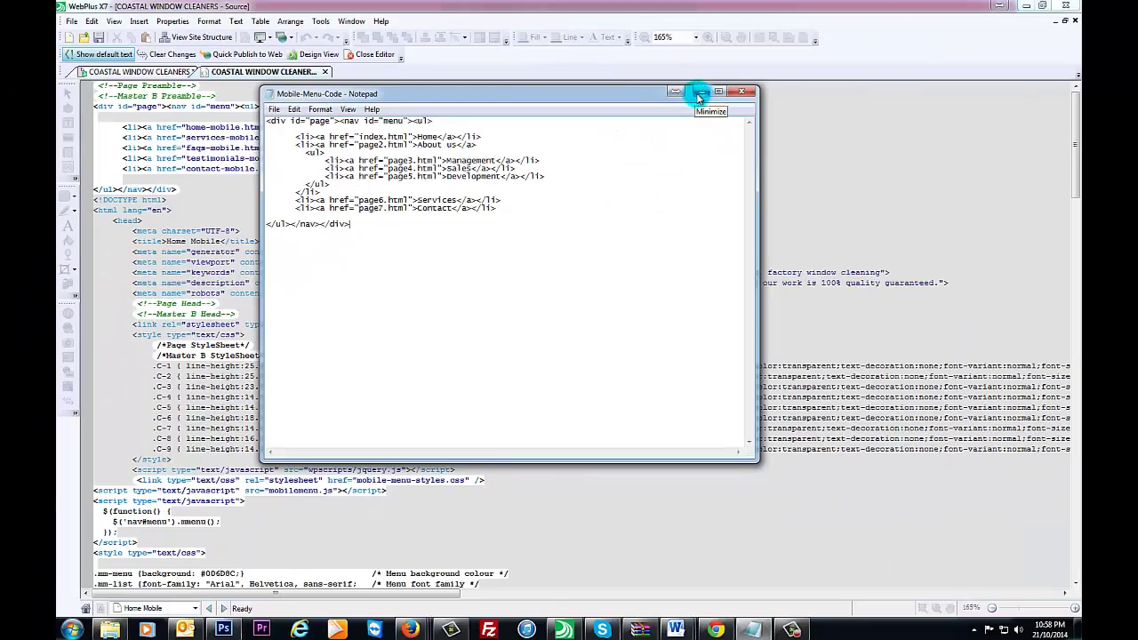
left_click(699, 91)
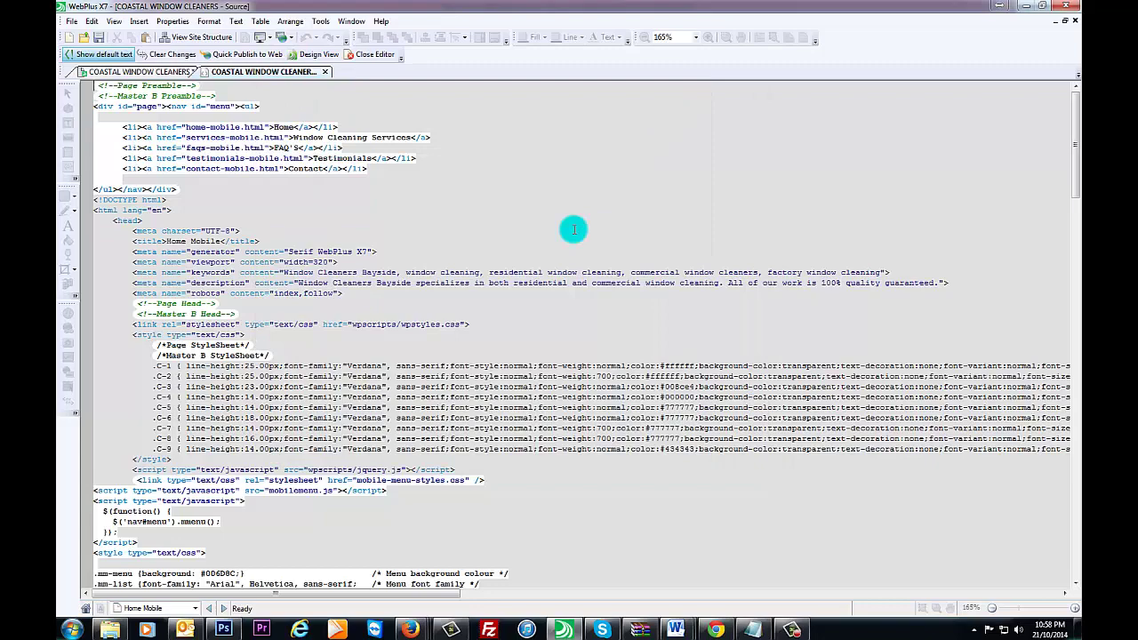
left_click(163, 76)
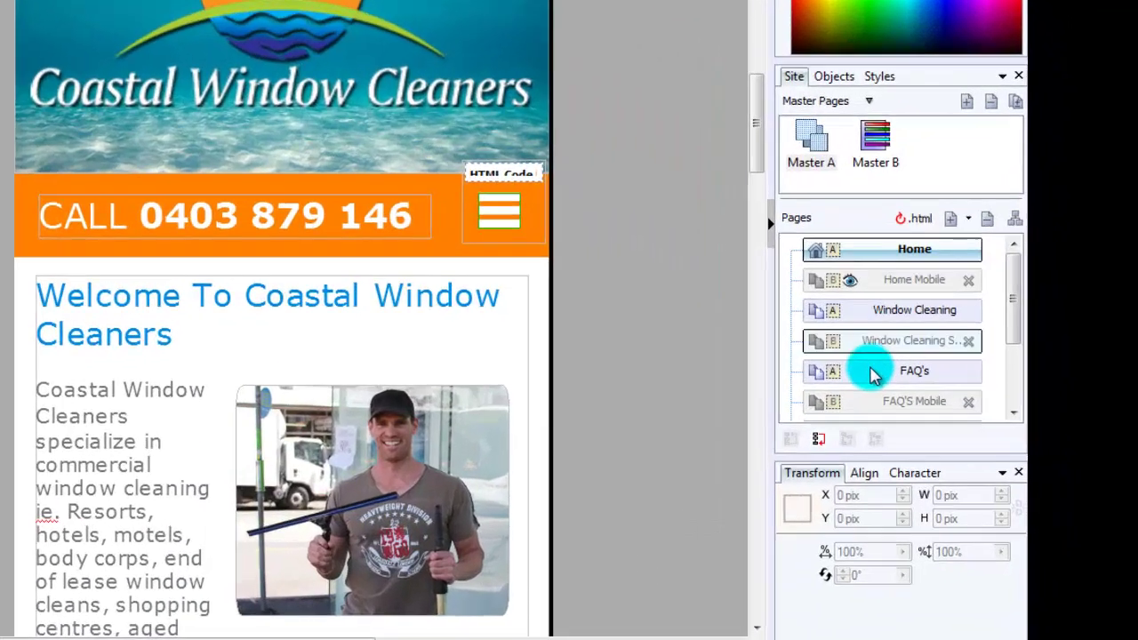
left_click(881, 279)
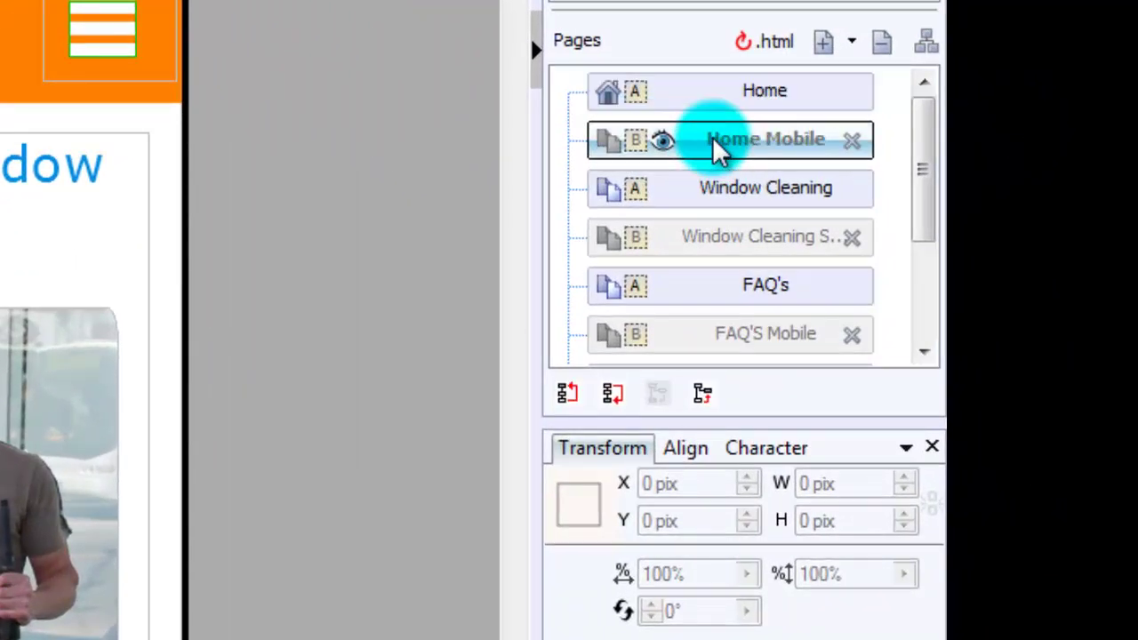
right_click(882, 281)
left_click(617, 622)
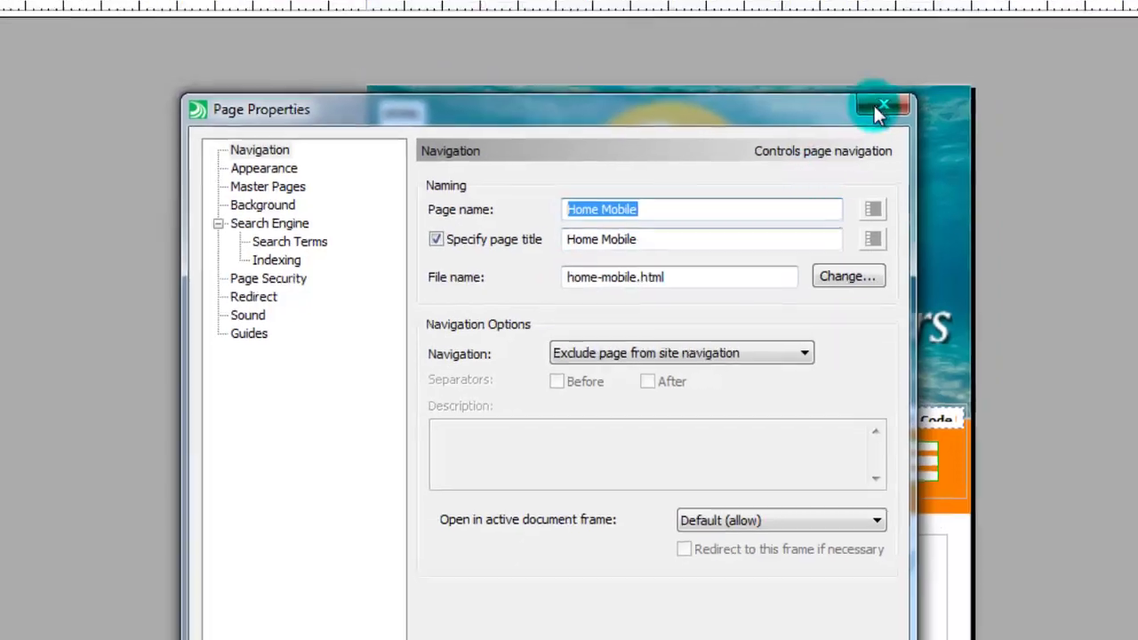
left_click(899, 99)
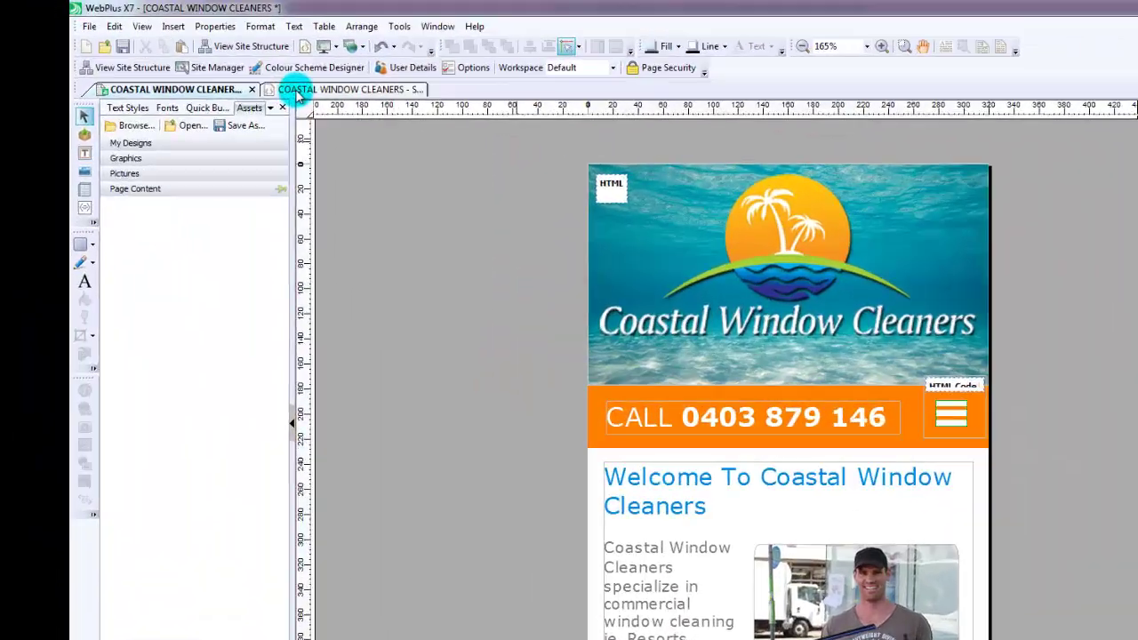
left_click(238, 75)
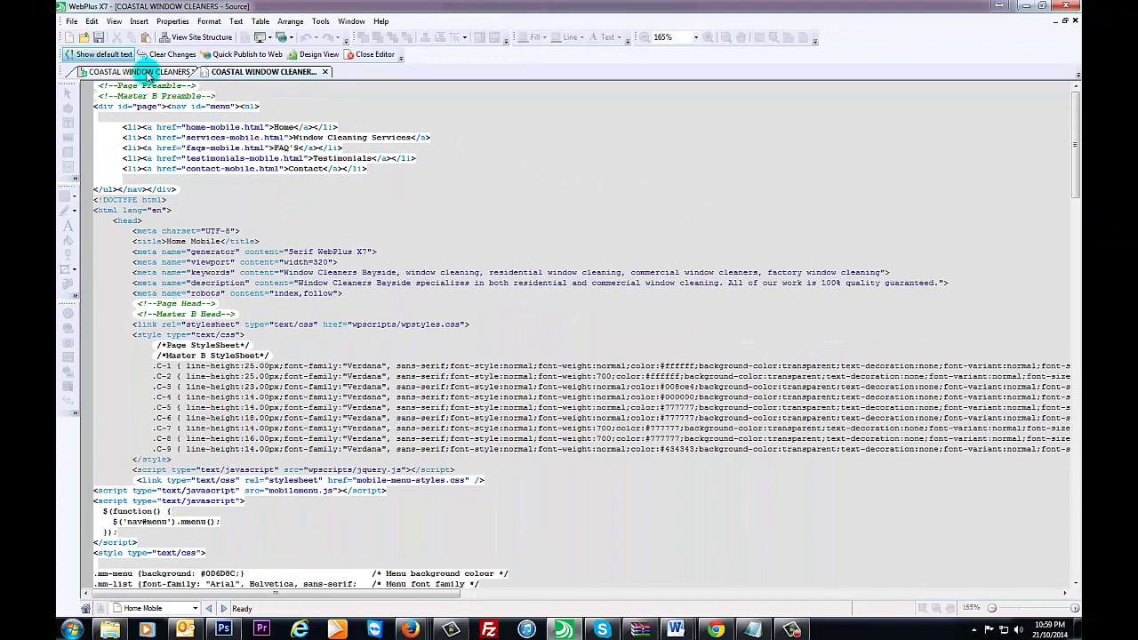
left_click(142, 72)
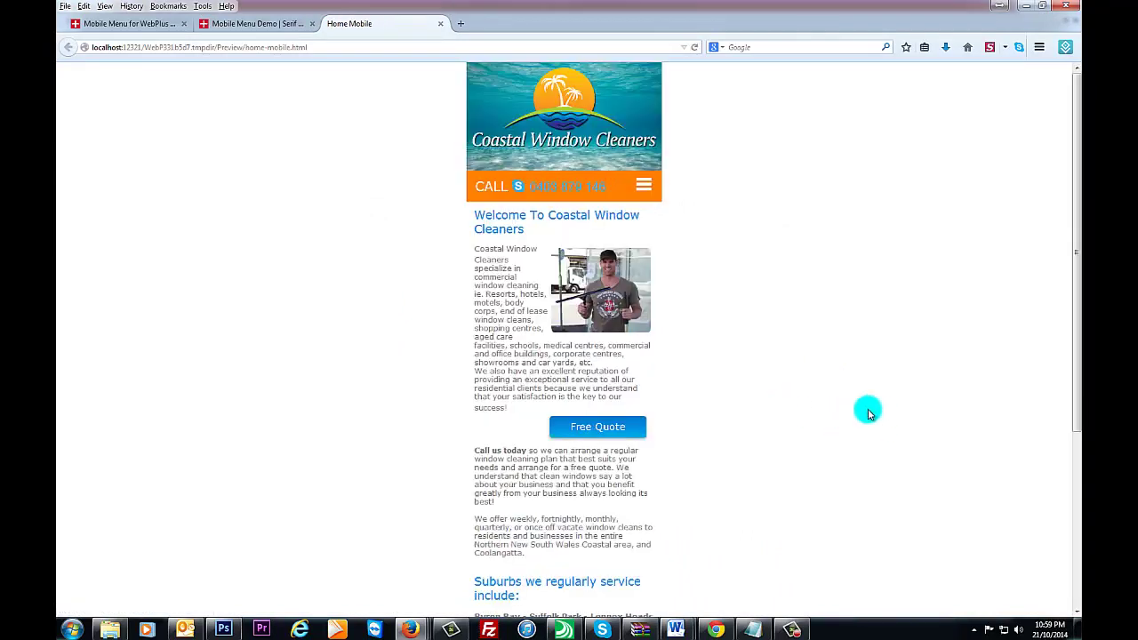
Open the preview's hamburger slide-out menu showing Home, Window Cleaning Services, FAQ'S, Testimonials and Contact
left_click(642, 187)
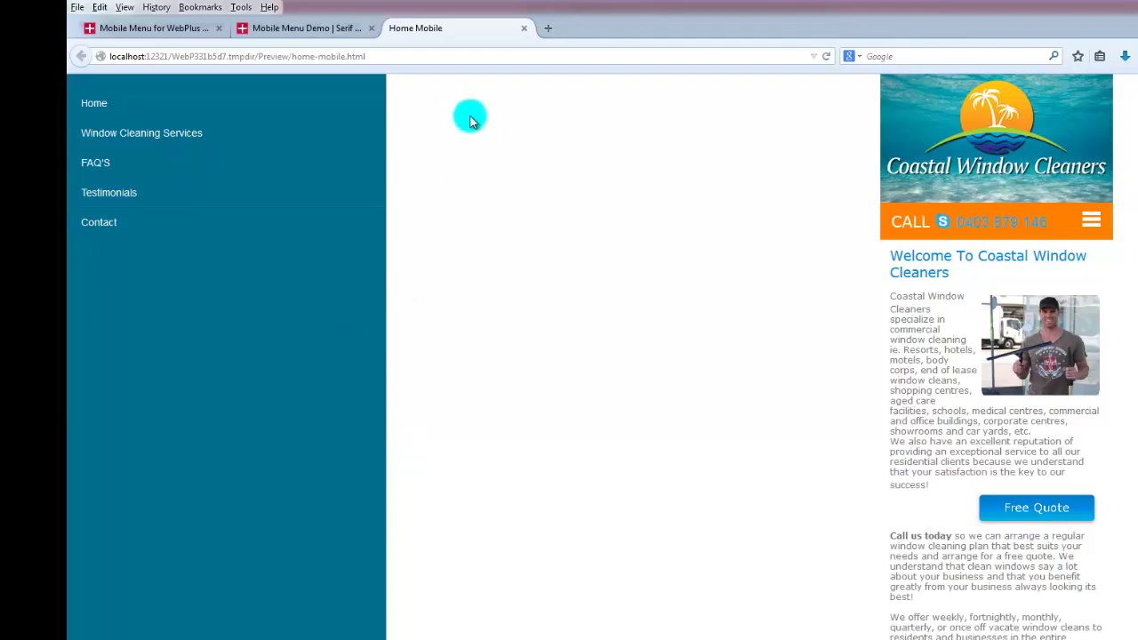
Close the preview, return to WebPlus and open Master B's hamburger HTML Code for editing
left_click(525, 28)
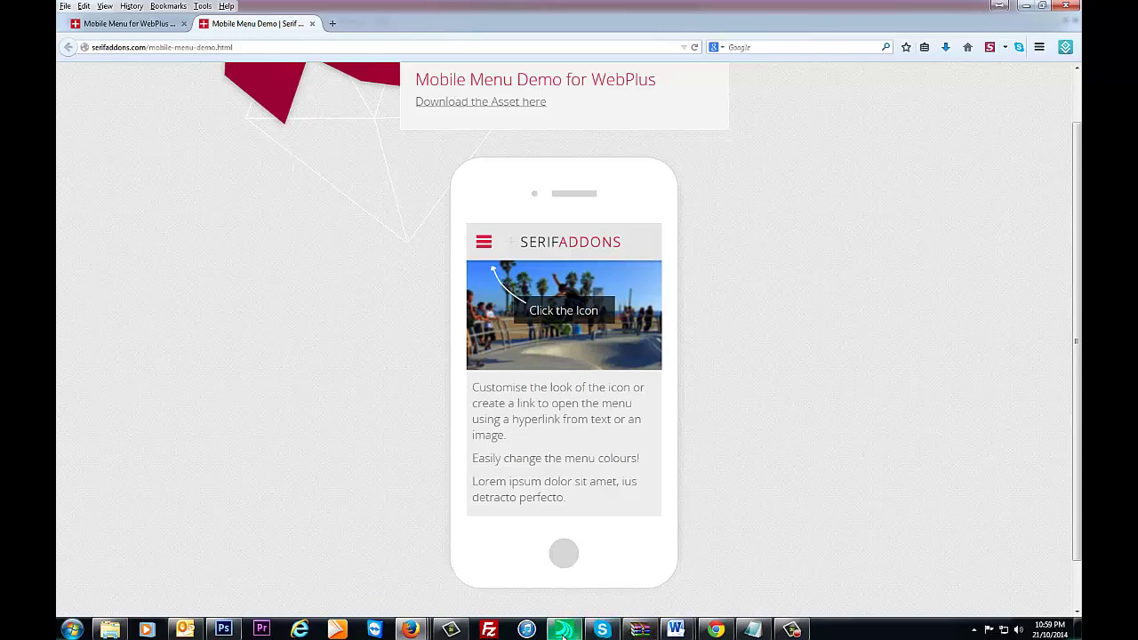
left_click(565, 629)
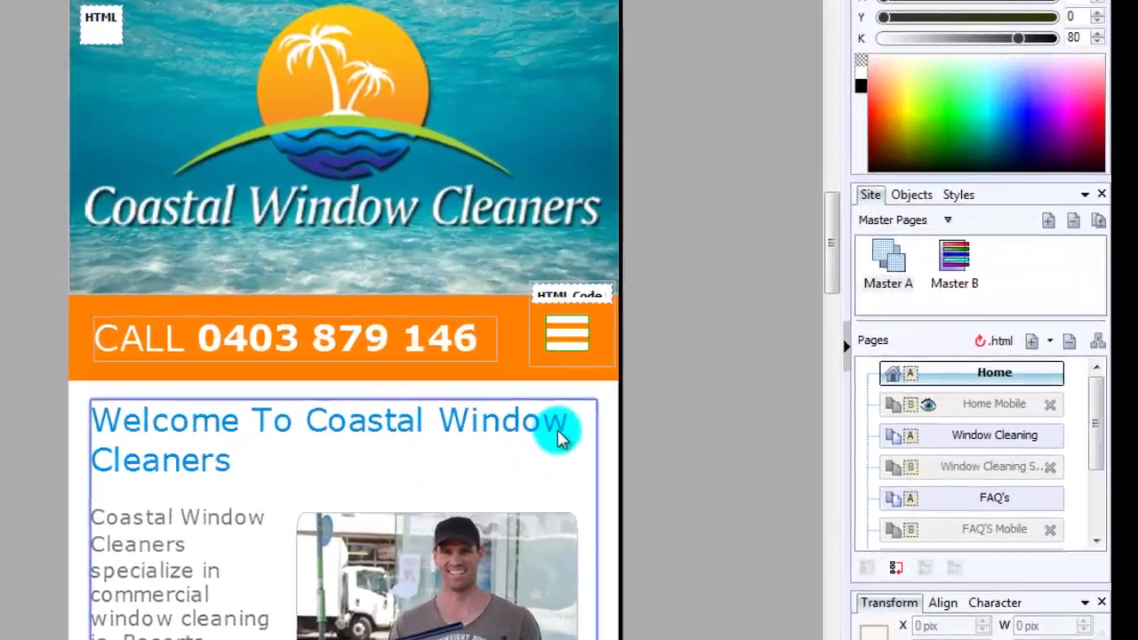
left_click(784, 338)
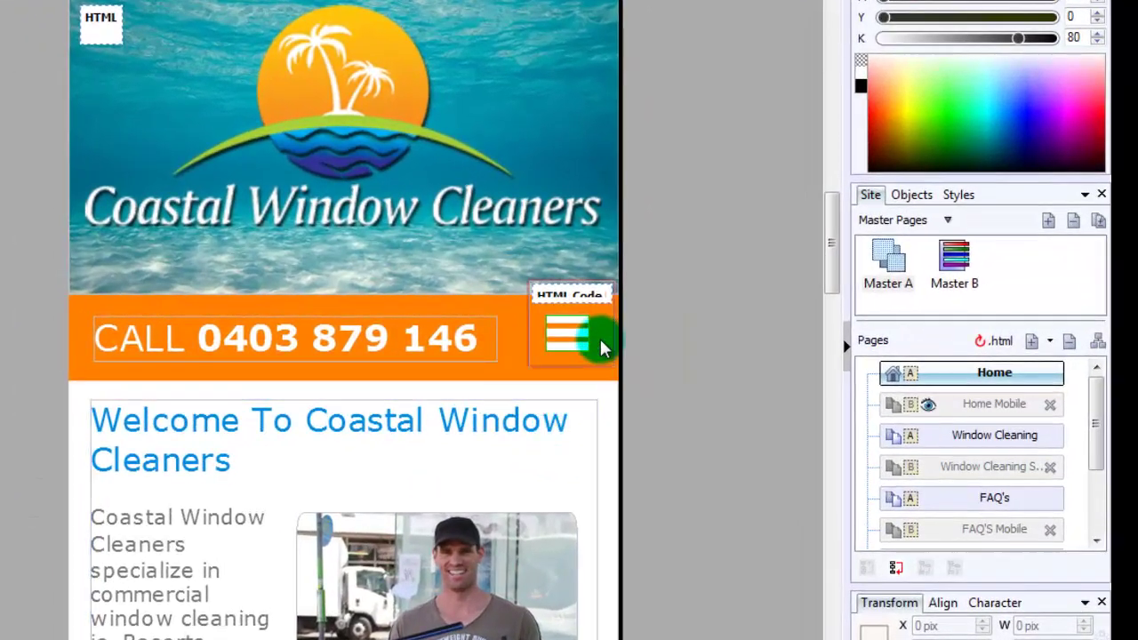
left_click(573, 302)
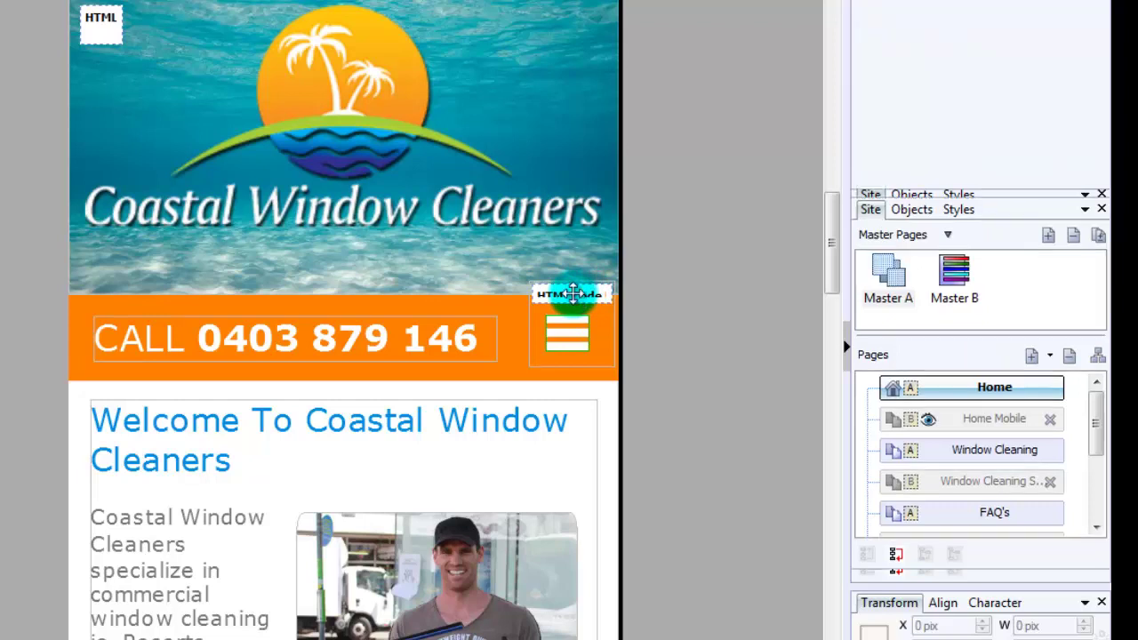
left_click(958, 277)
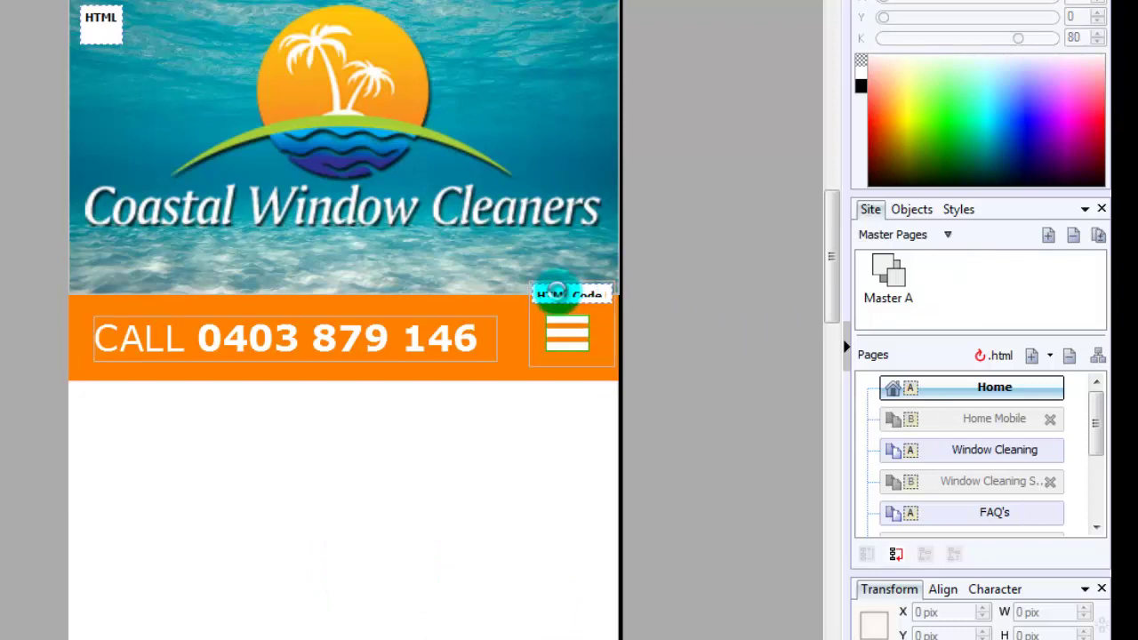
double_click(553, 291)
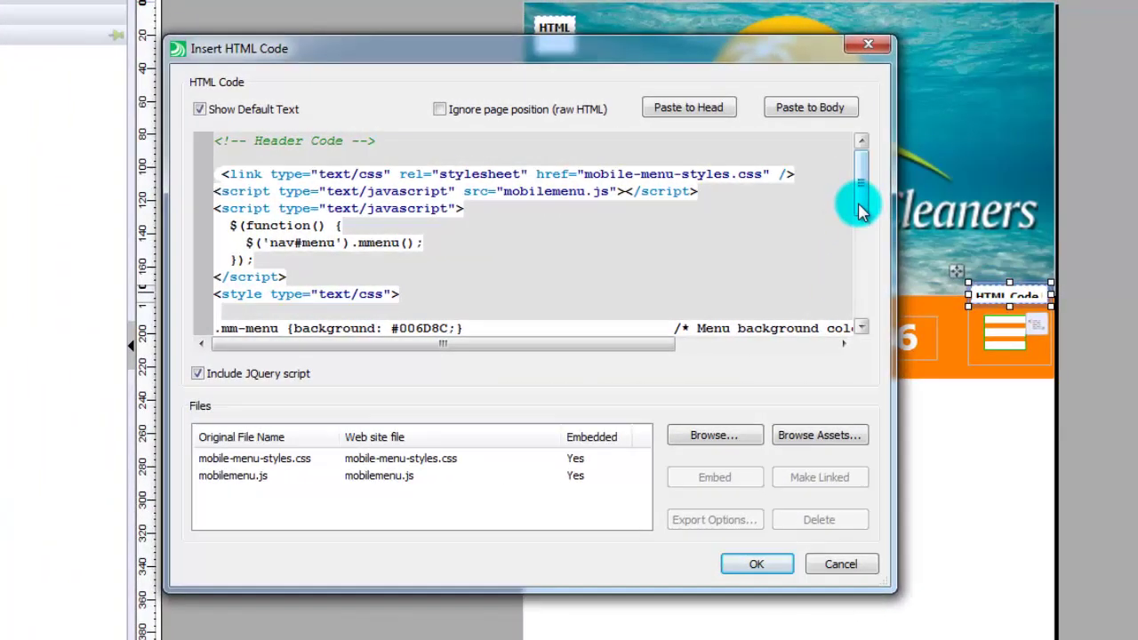
Inspect the menu background colour #006D8C in the style block, then cancel without changes
left_click_drag(860, 210, 861, 263)
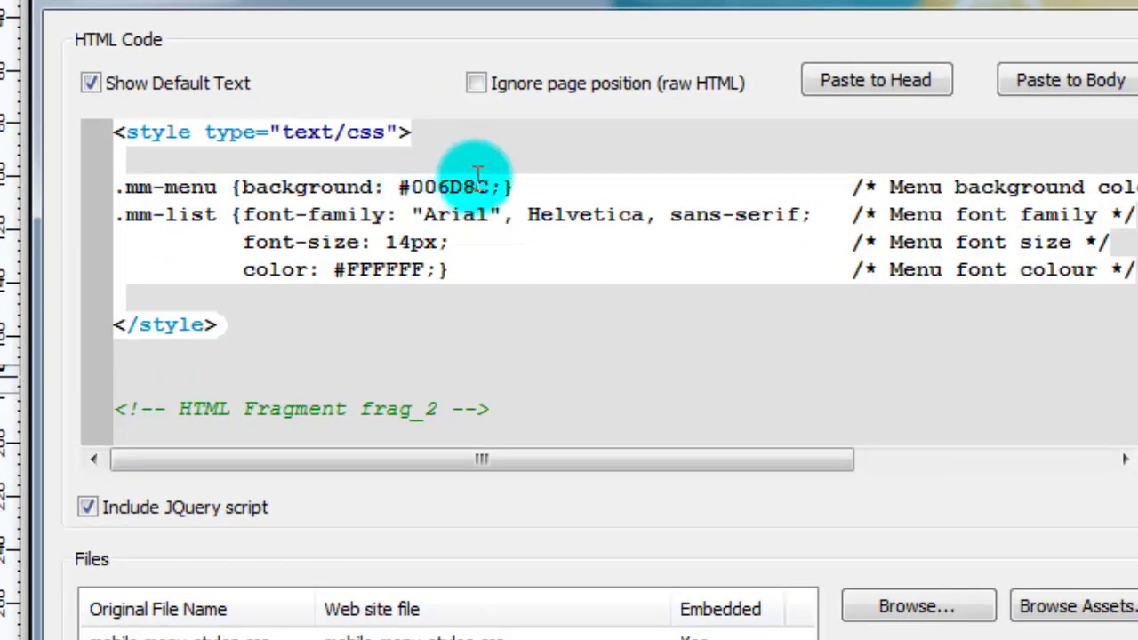
left_click(411, 187)
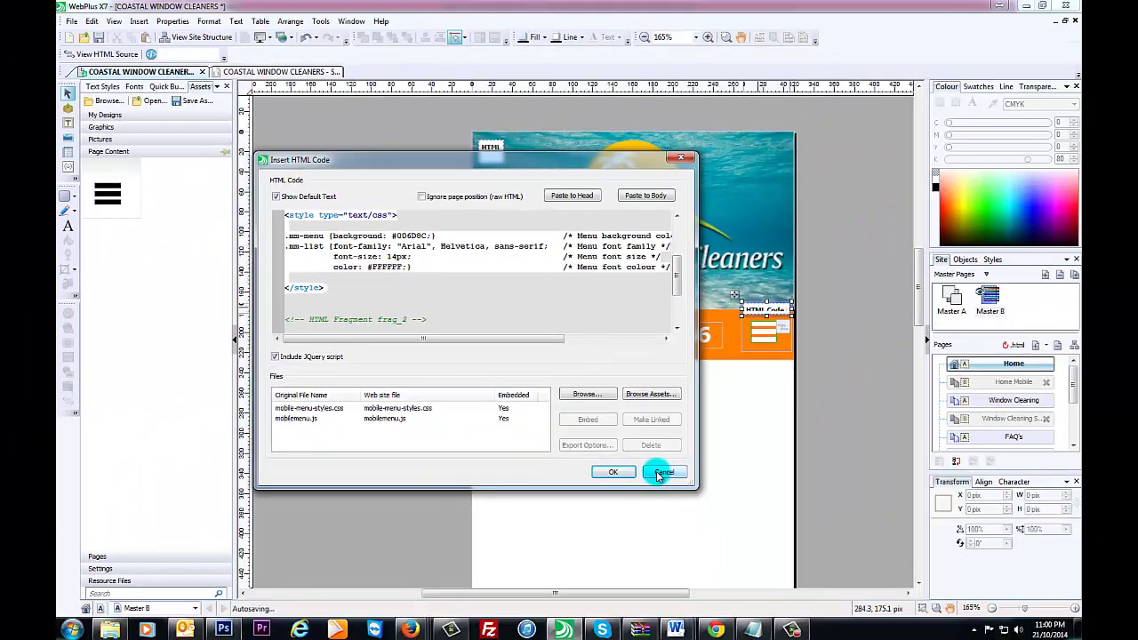
left_click(664, 472)
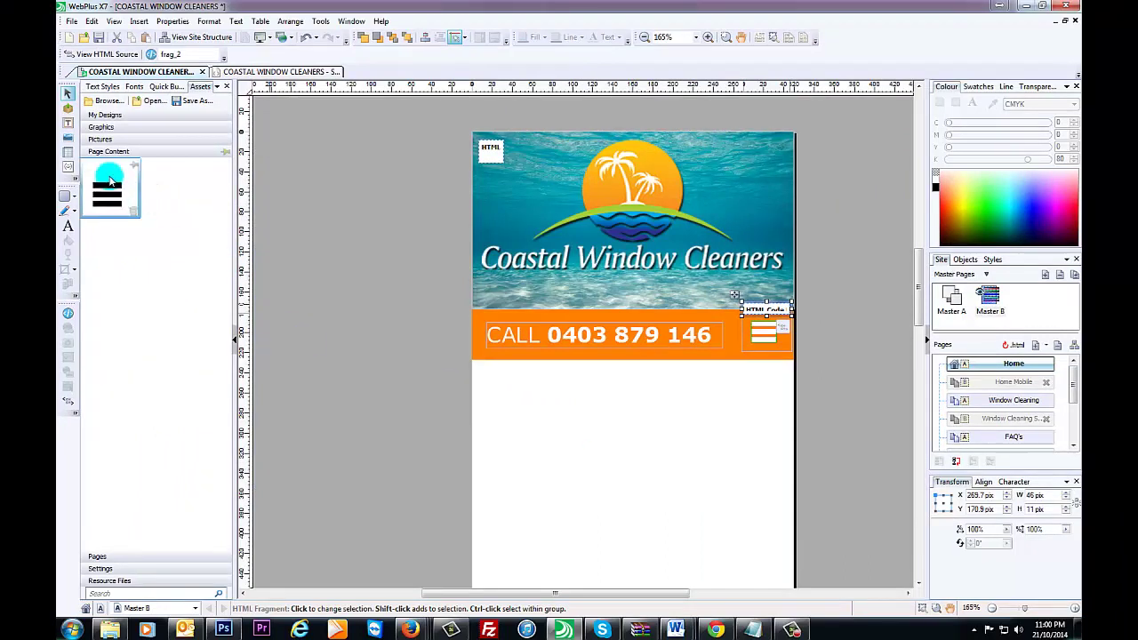
Place the striped hamburger icon graphic over the menu HTML Code fragment
left_click_drag(108, 192, 702, 361)
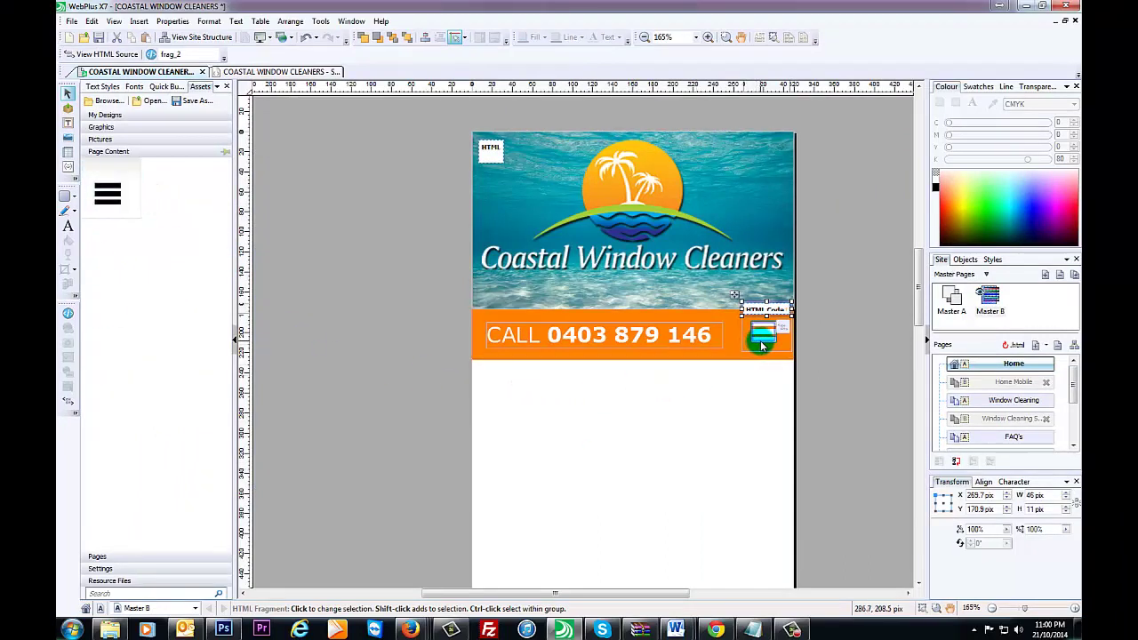
left_click_drag(774, 349, 765, 336)
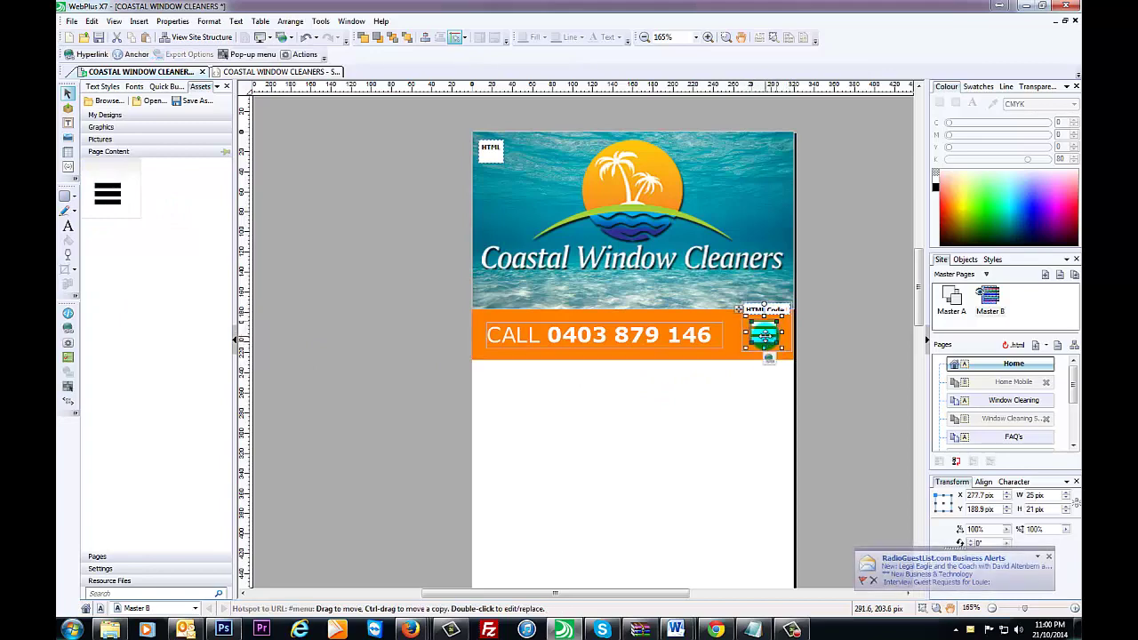
scroll(765, 336, "up", 5)
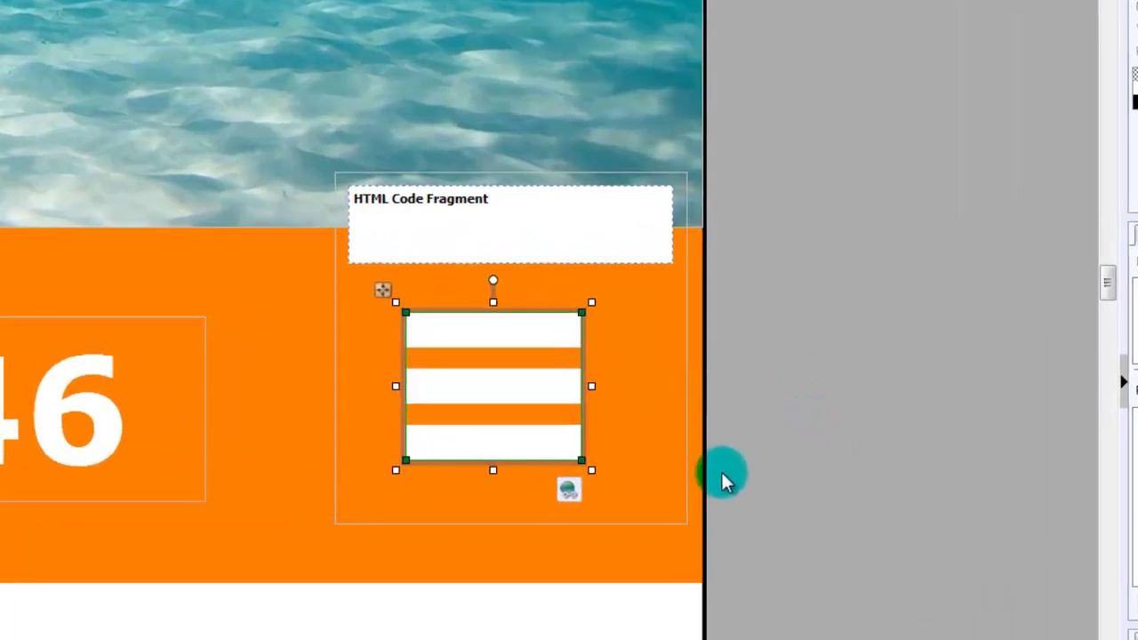
left_click(688, 414)
Select the icon's bottom white bar inside its group, then add the middle and top bars
left_click(580, 442)
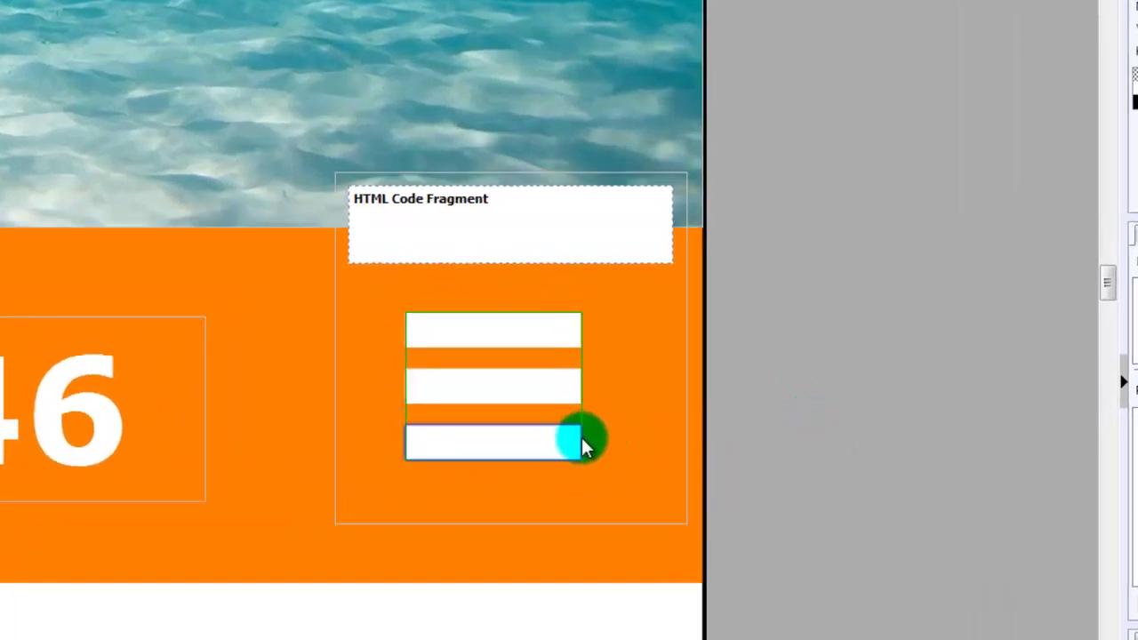
left_click(574, 441)
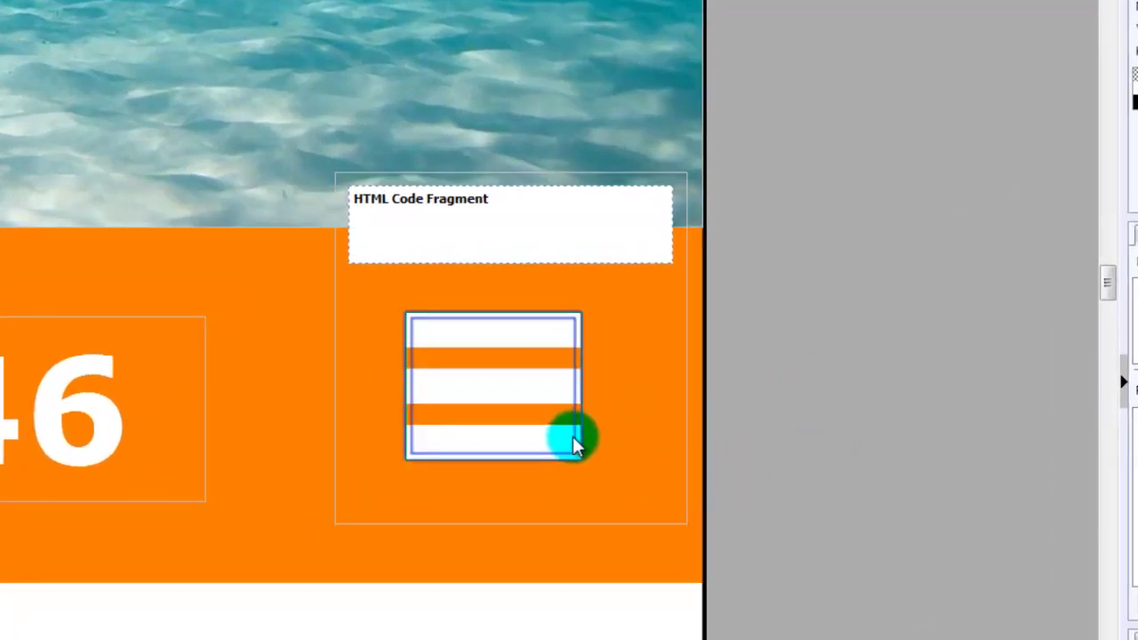
left_click(582, 445)
left_click(583, 405)
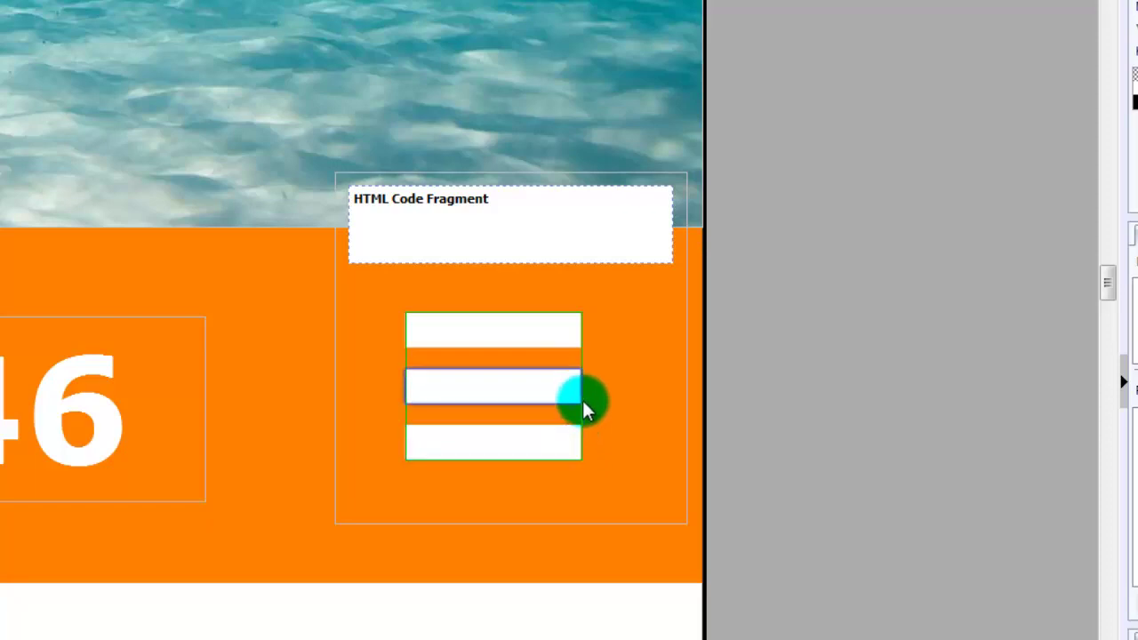
left_click(558, 396)
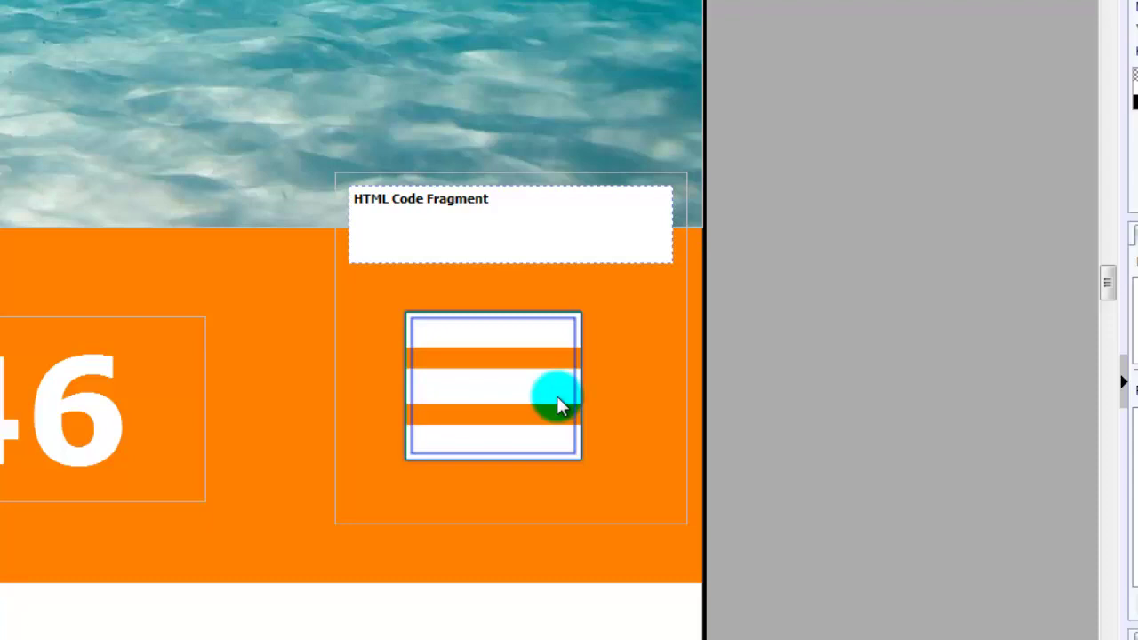
left_click(557, 395)
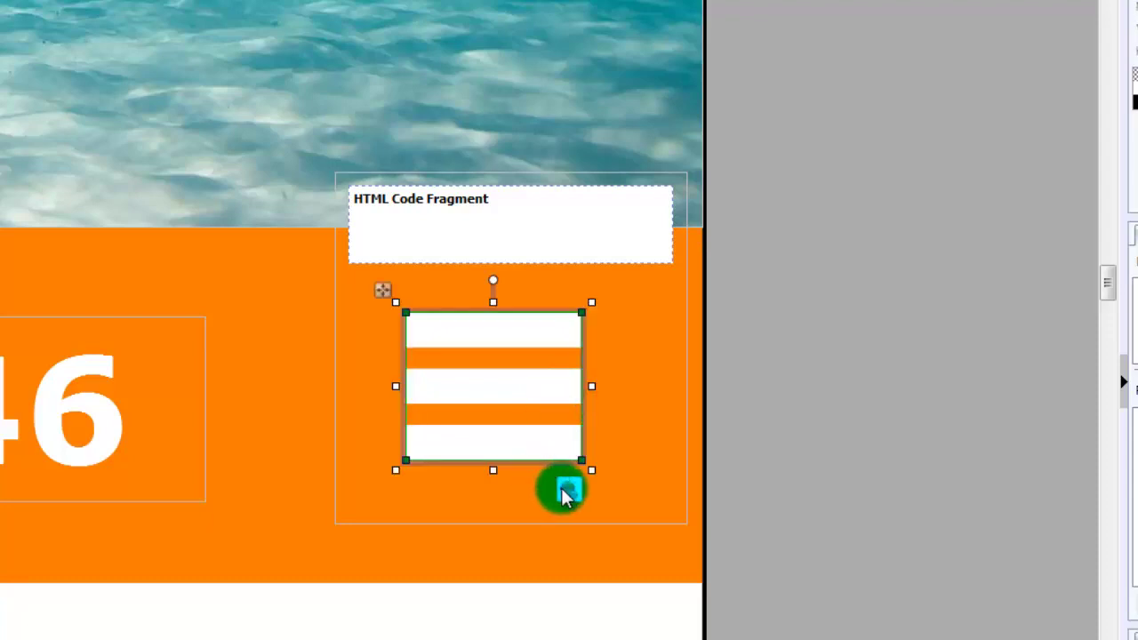
left_click(660, 437)
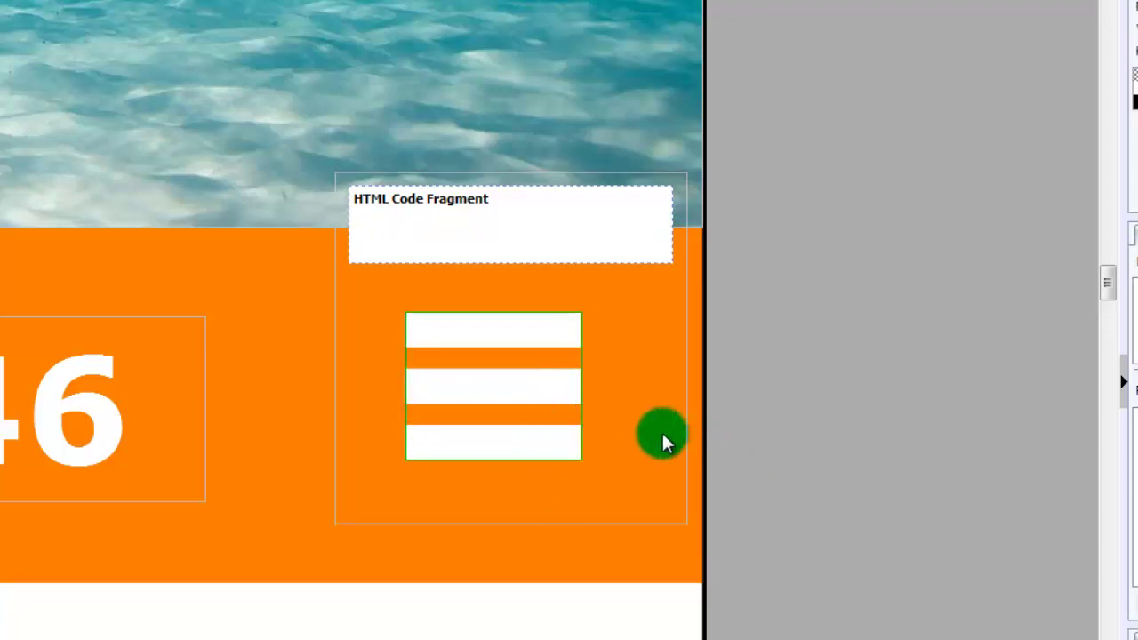
left_click(580, 450)
left_click(580, 446)
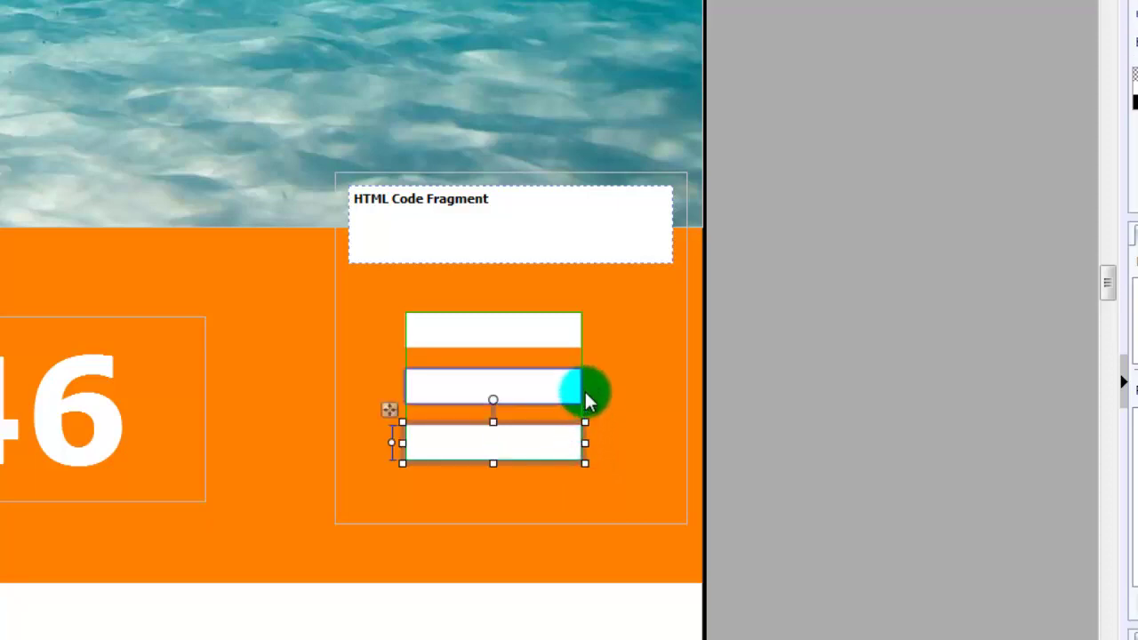
left_click(585, 390, "shift")
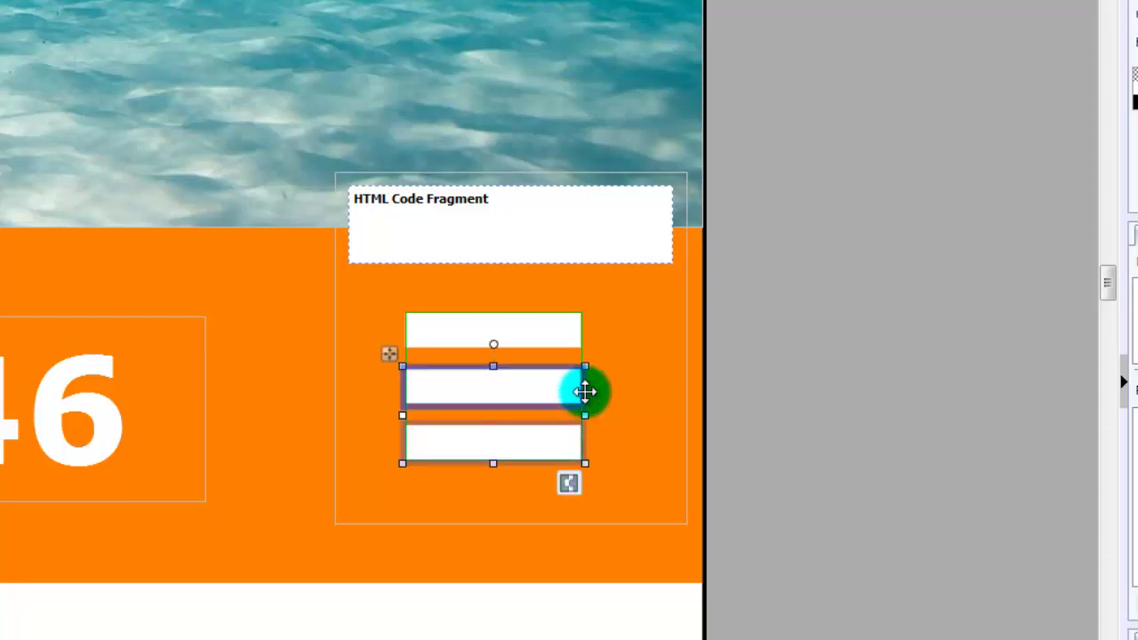
left_click(581, 338, "shift")
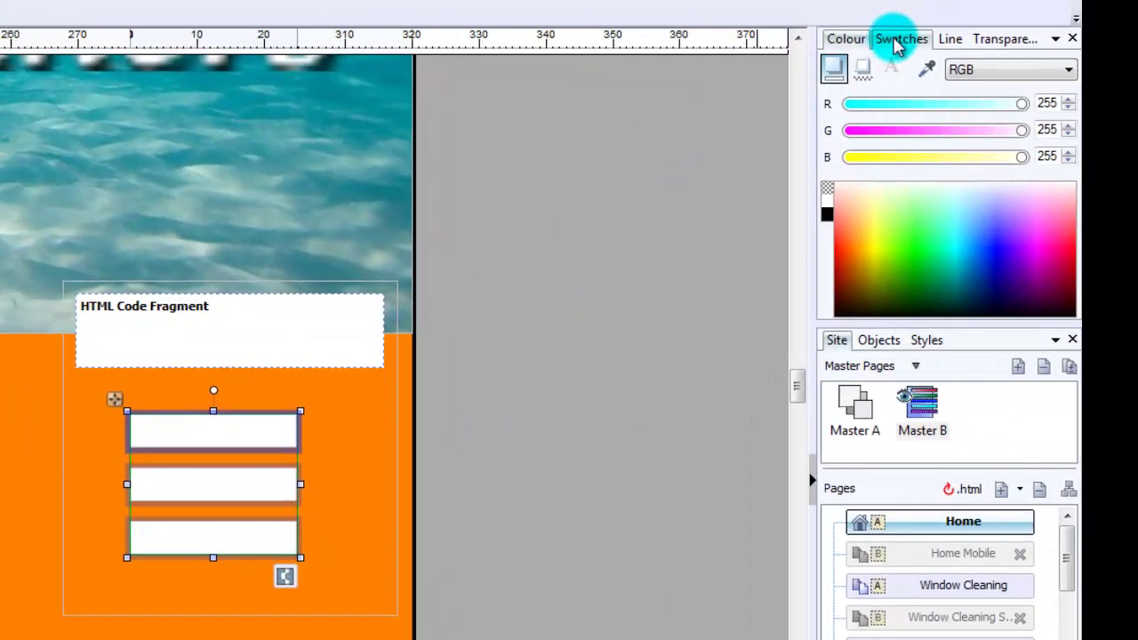
left_click(898, 40)
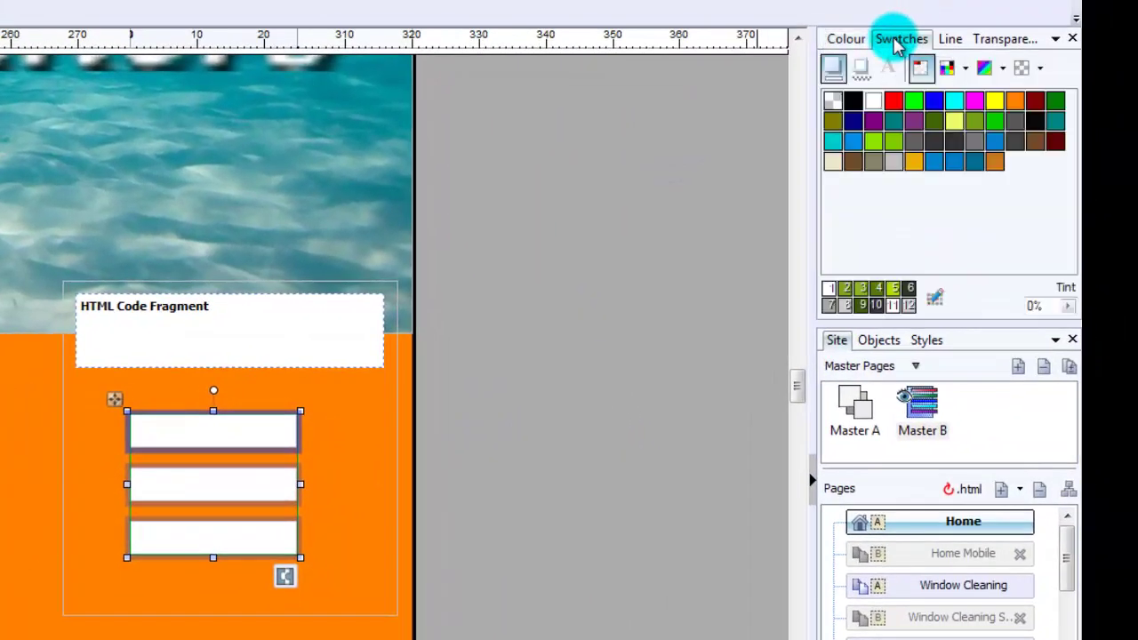
left_click(894, 101)
left_click(917, 106)
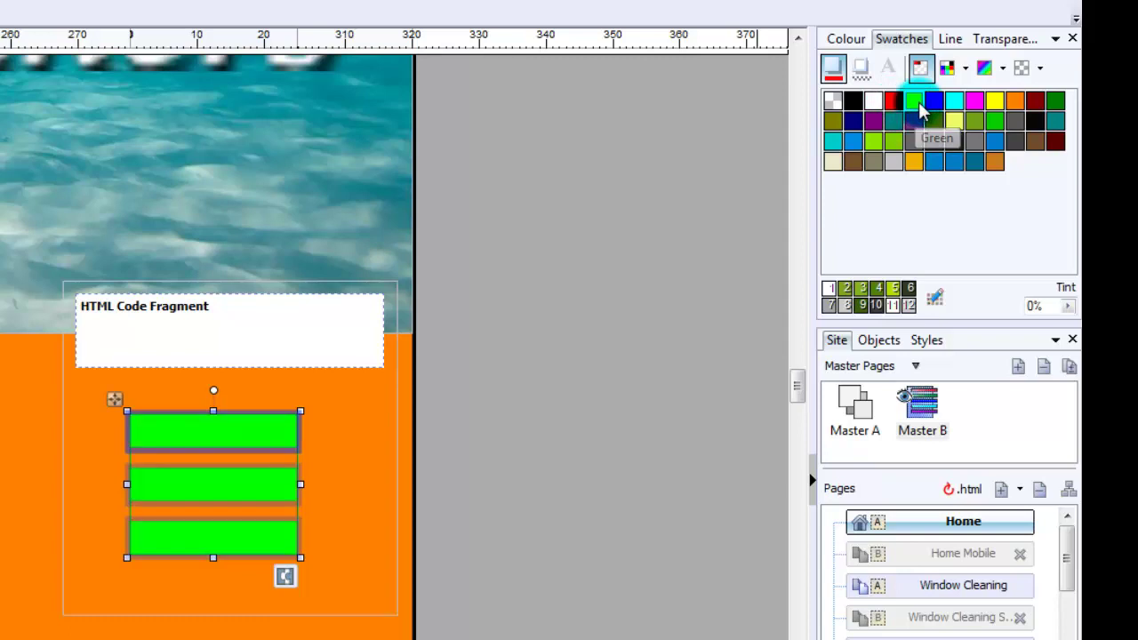
left_click(873, 100)
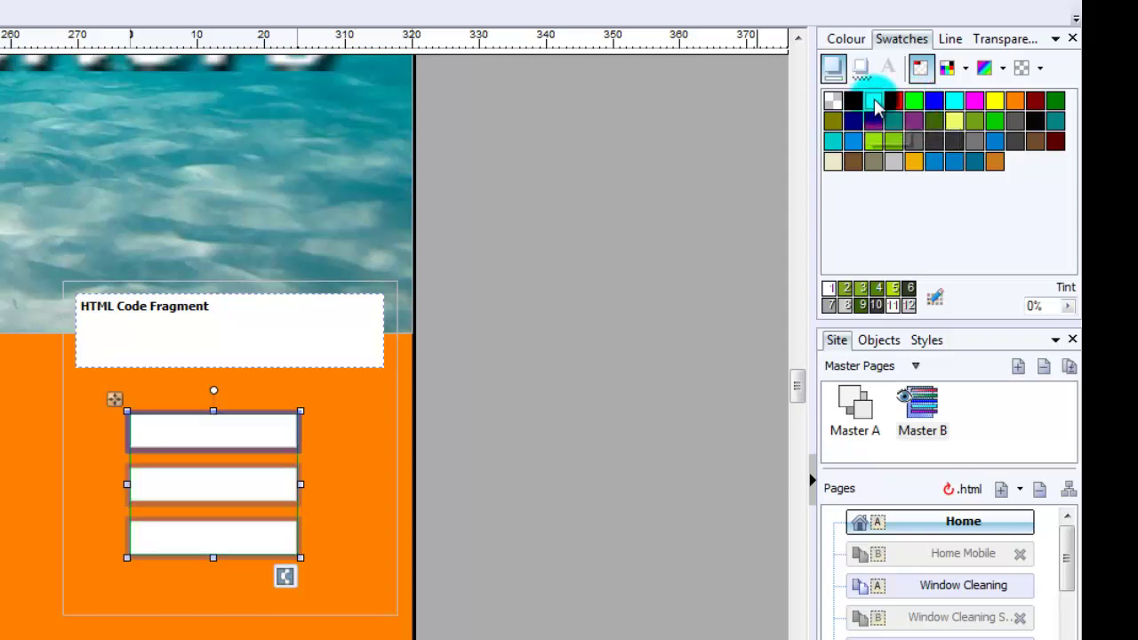
left_click(502, 544)
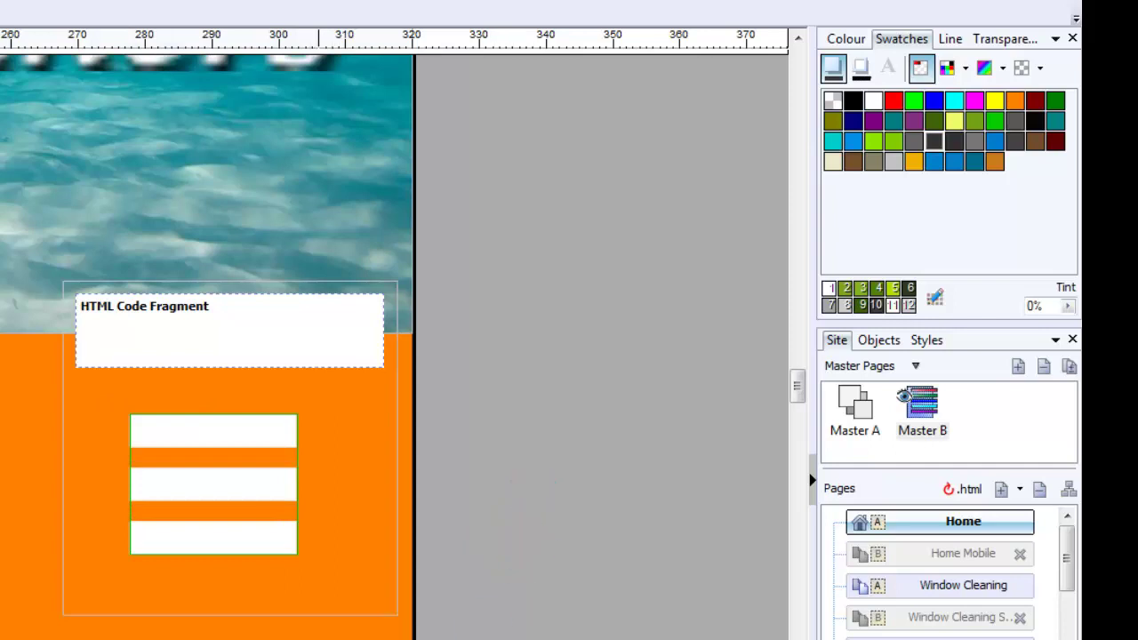
scroll(391, 347, "left", 6)
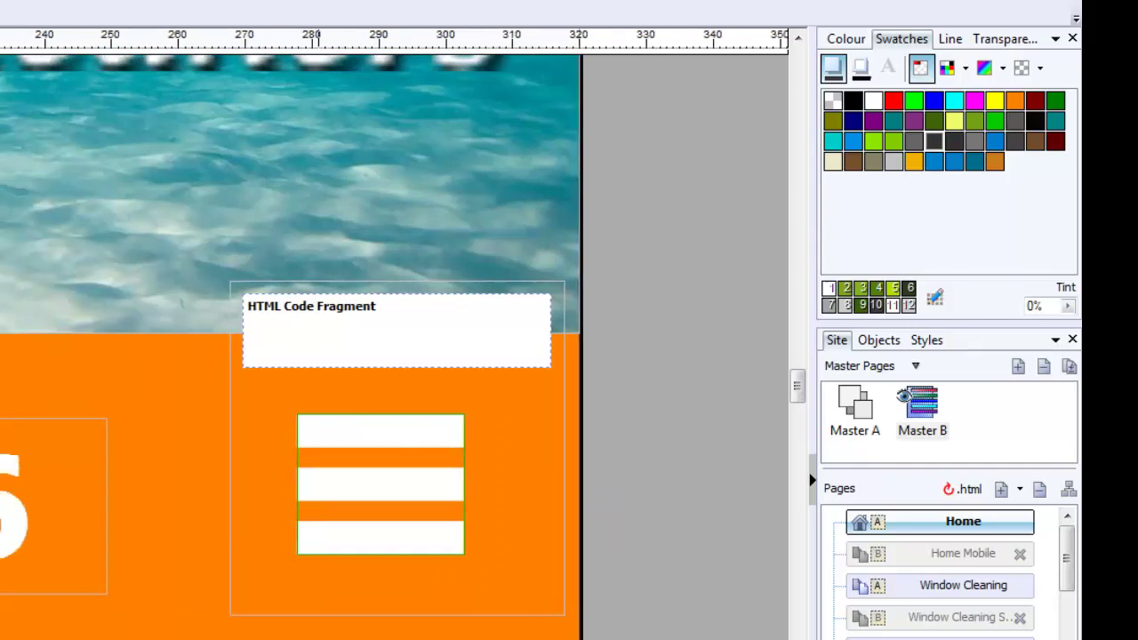
scroll(392, 347, "left", 4)
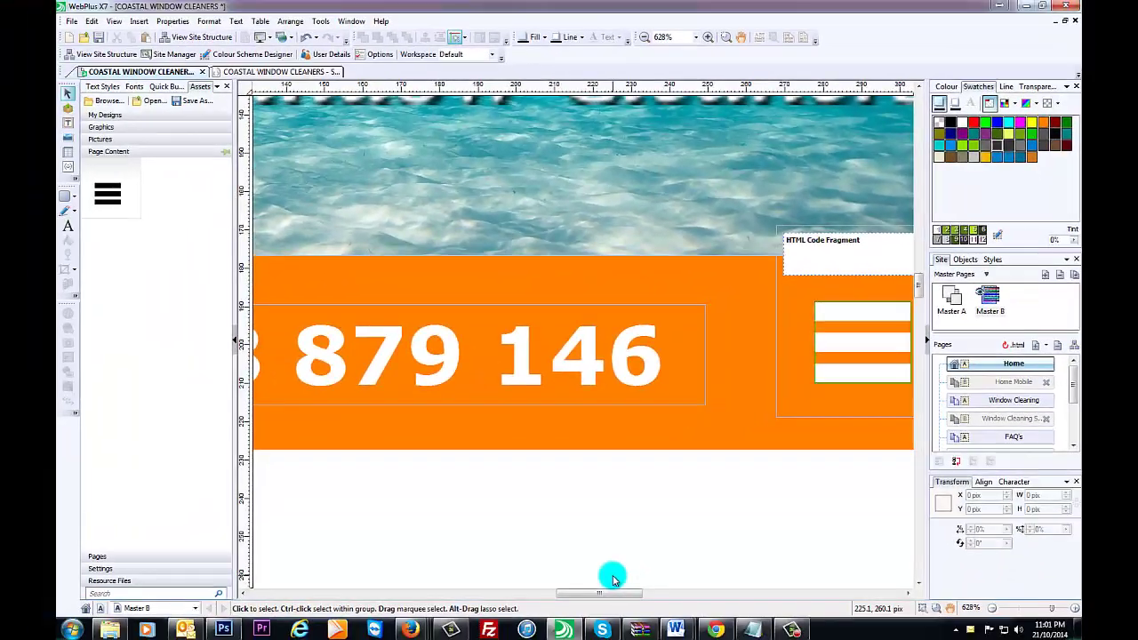
Zoom out on the canvas and open the desktop Home page from the Site tab's Pages list
scroll(612, 577, "down", 3)
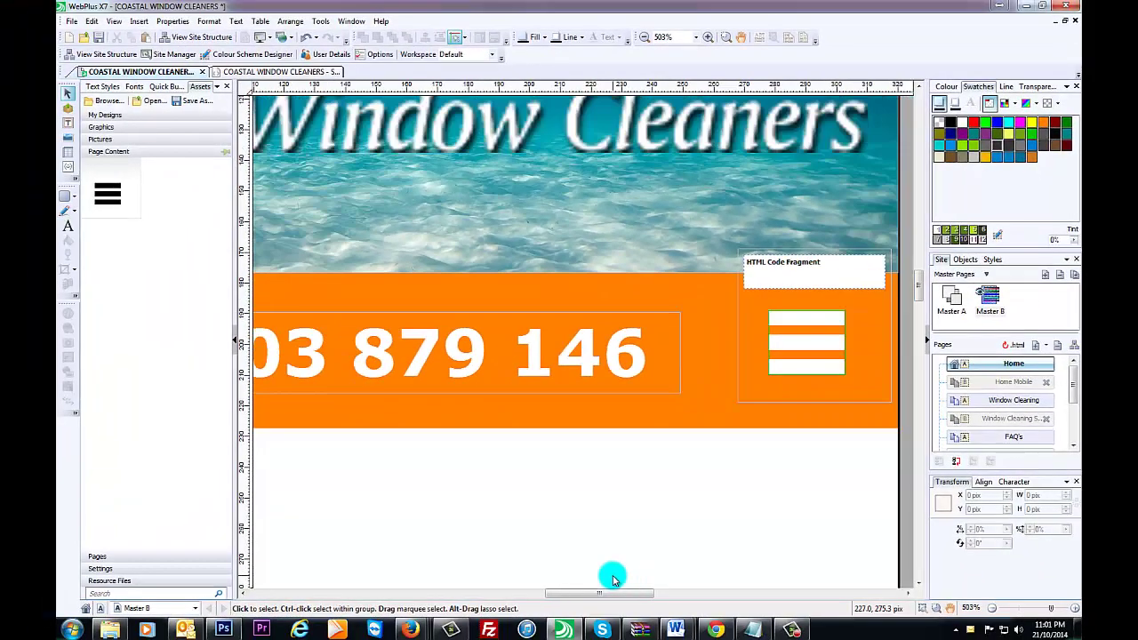
scroll(612, 577, "down", 1)
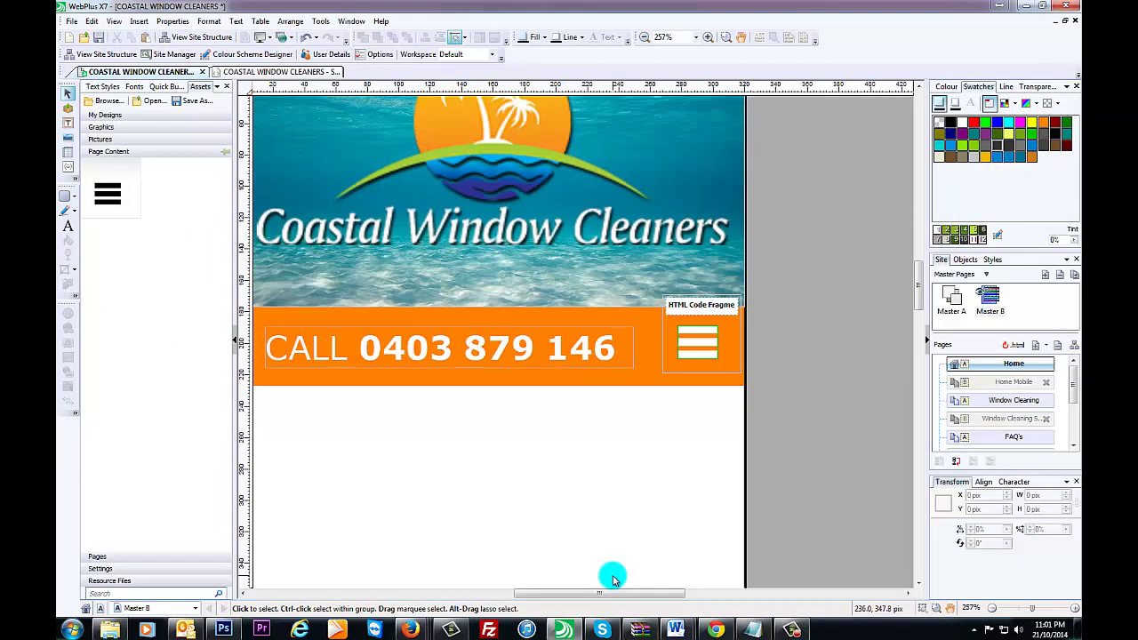
left_click_drag(605, 594, 590, 598)
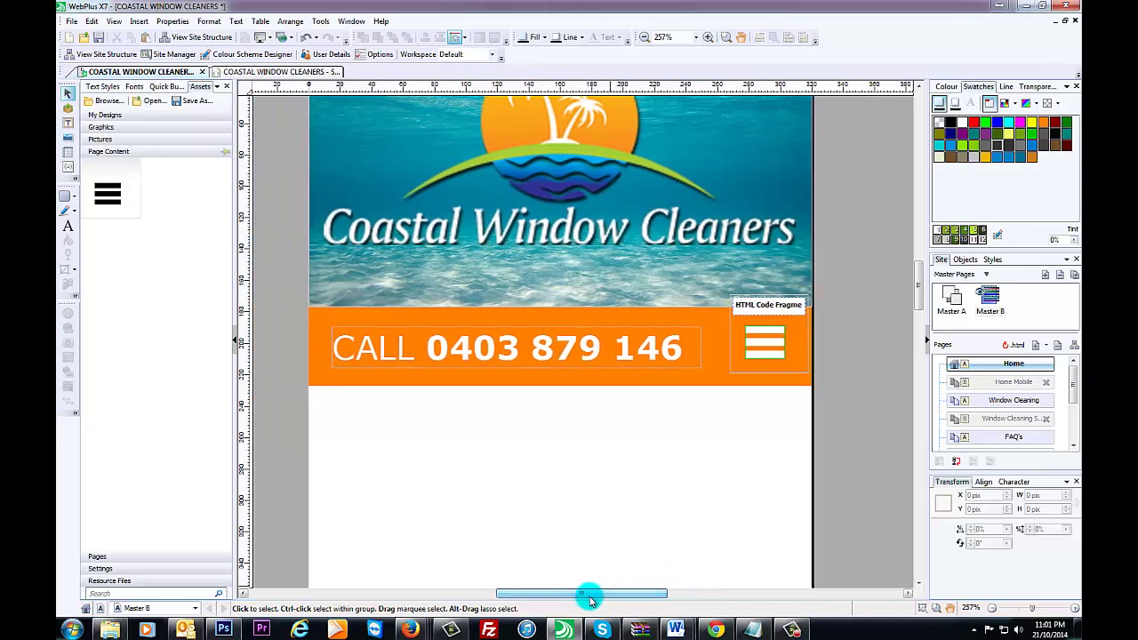
double_click(1013, 365)
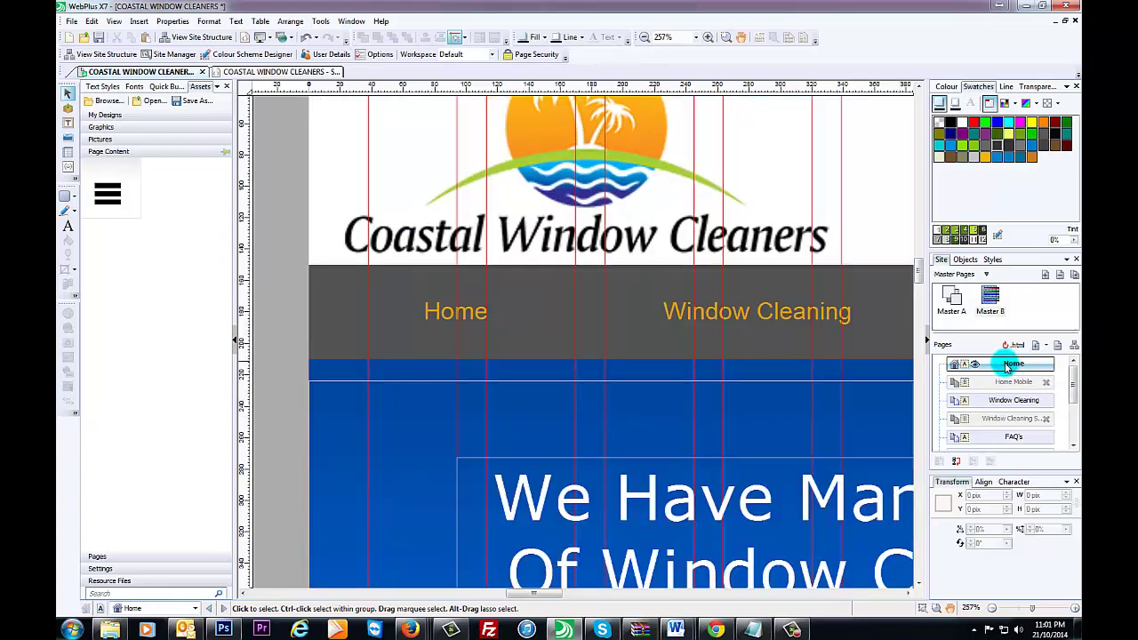
right_click(1008, 366)
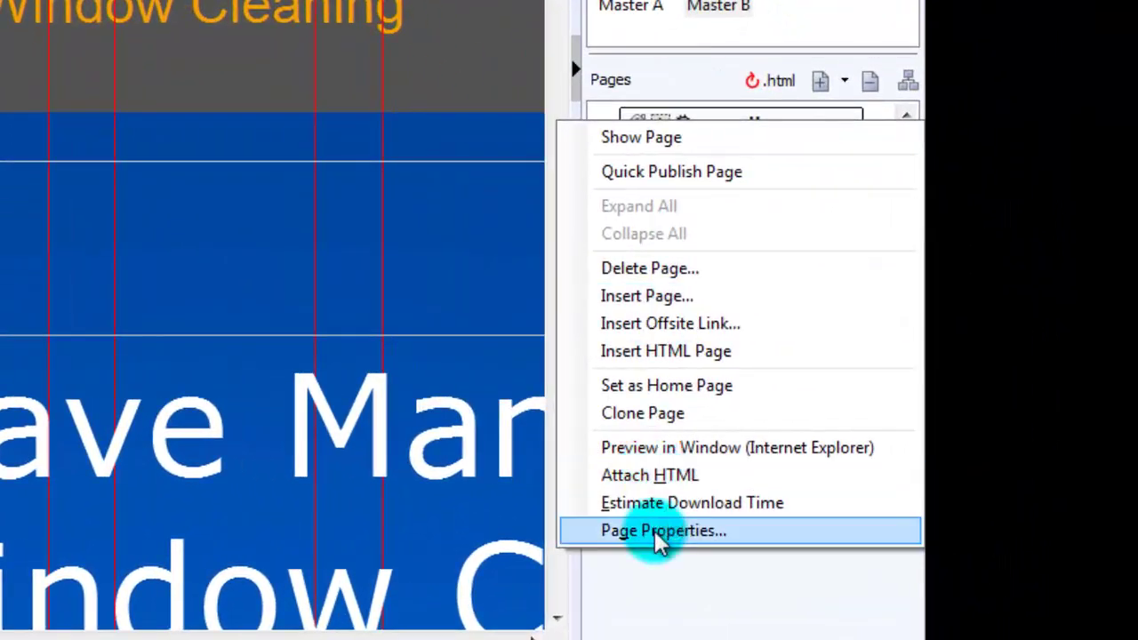
left_click(843, 538)
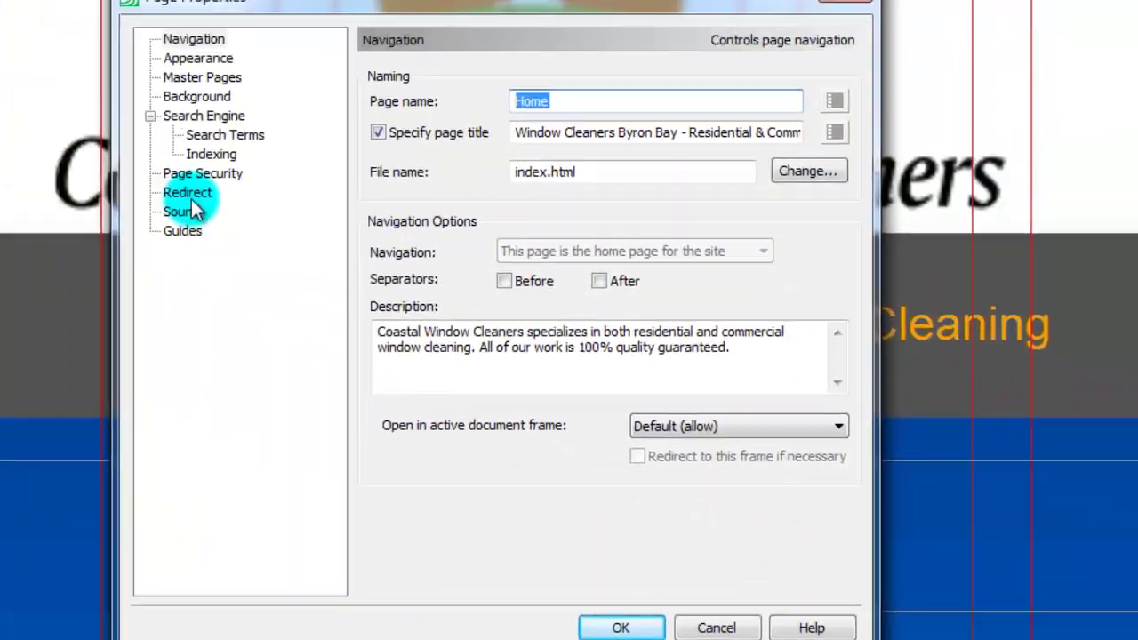
left_click(189, 193)
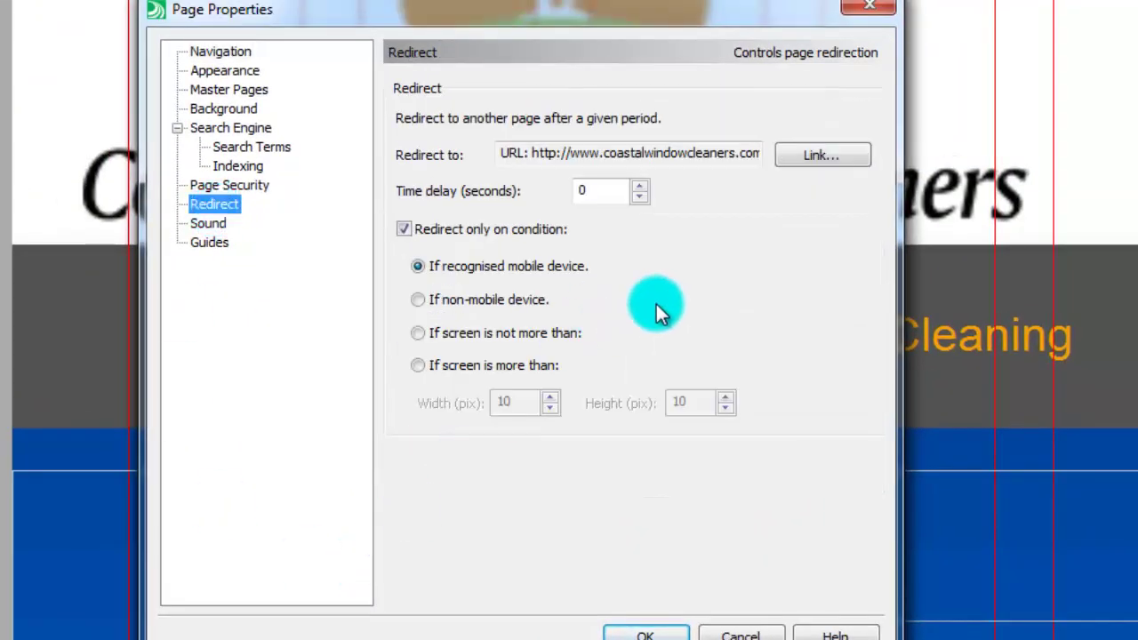
left_click(813, 161)
left_click(813, 161)
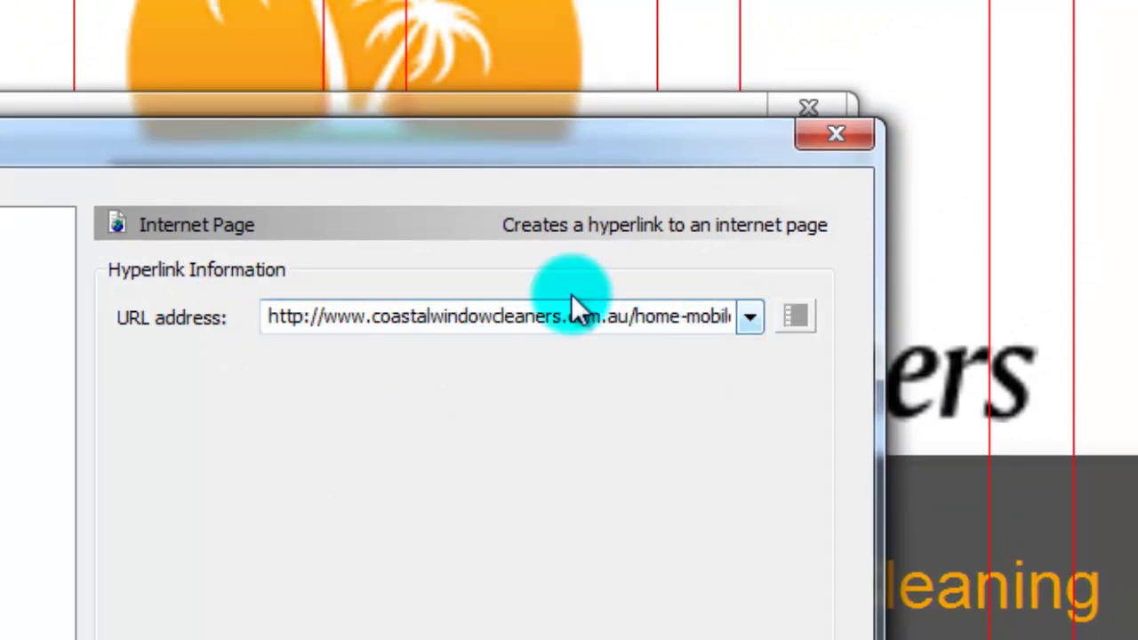
double_click(716, 317)
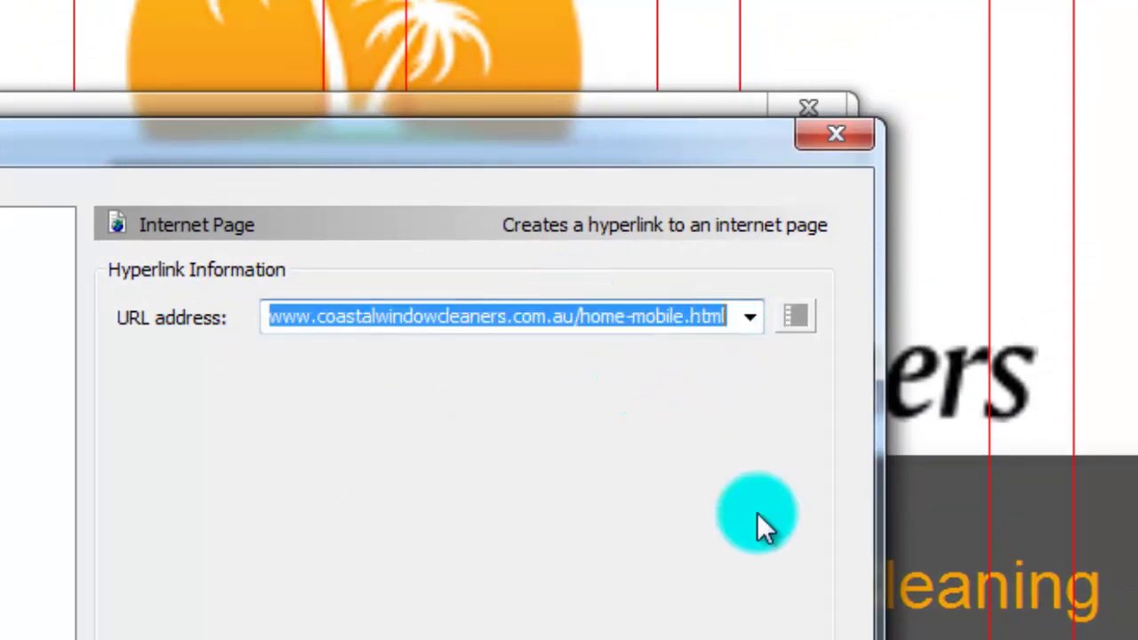
left_click(696, 318)
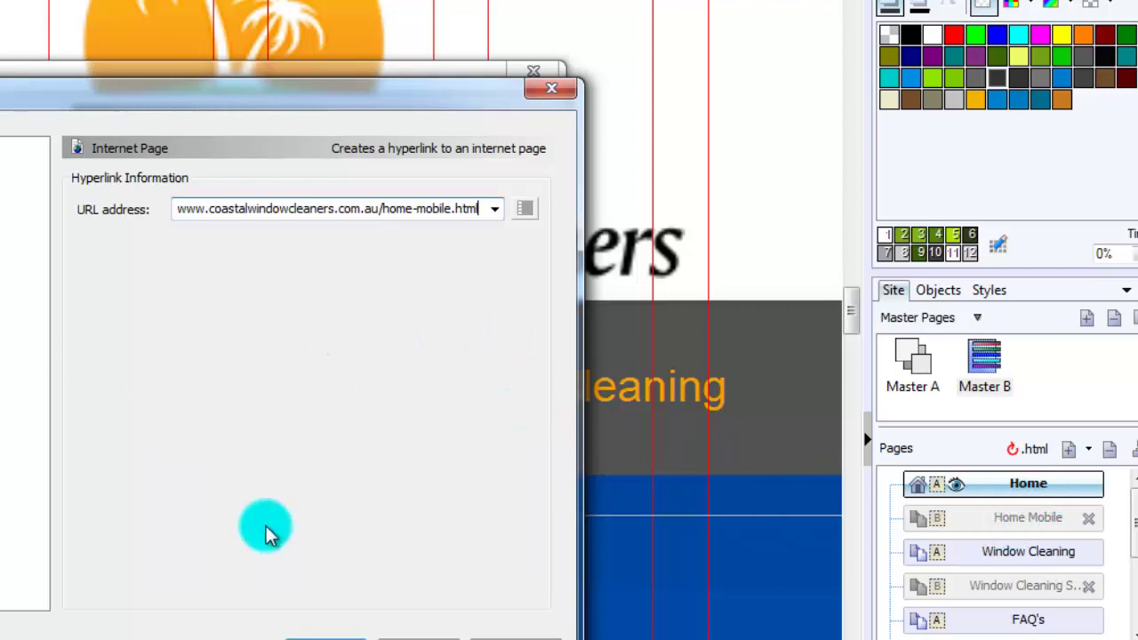
left_click(384, 630)
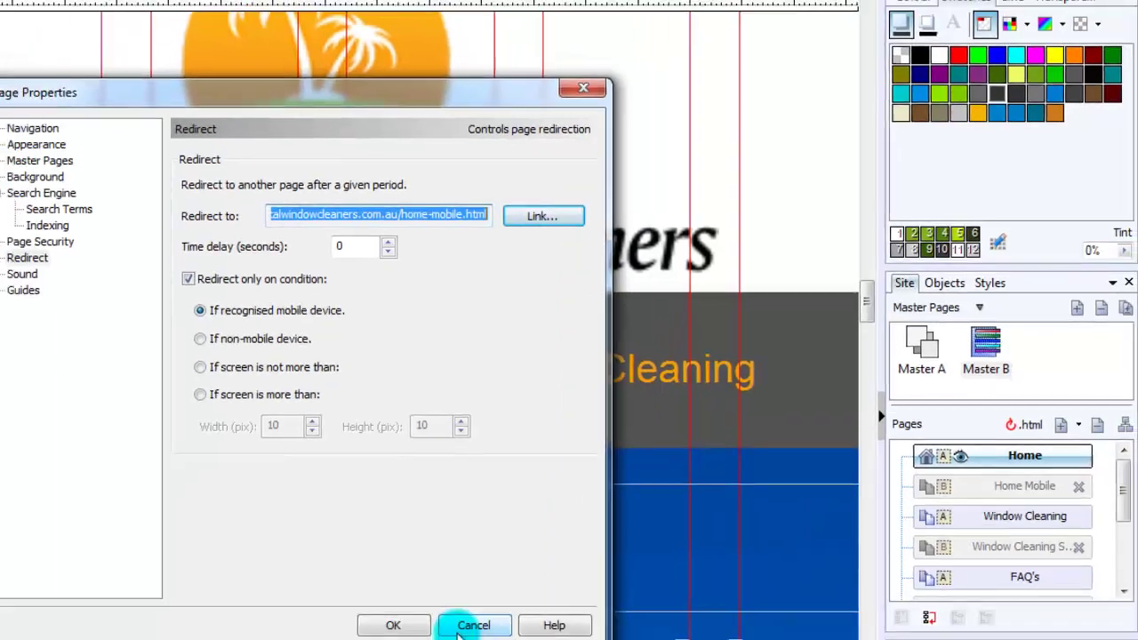
left_click(469, 623)
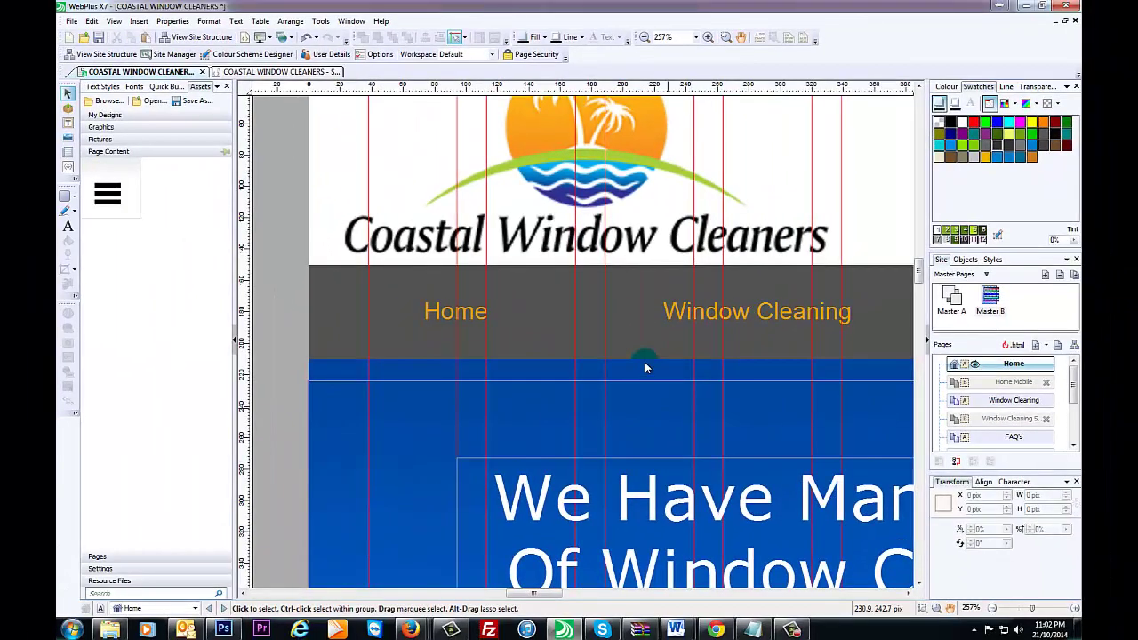
scroll(646, 363, "down", 5)
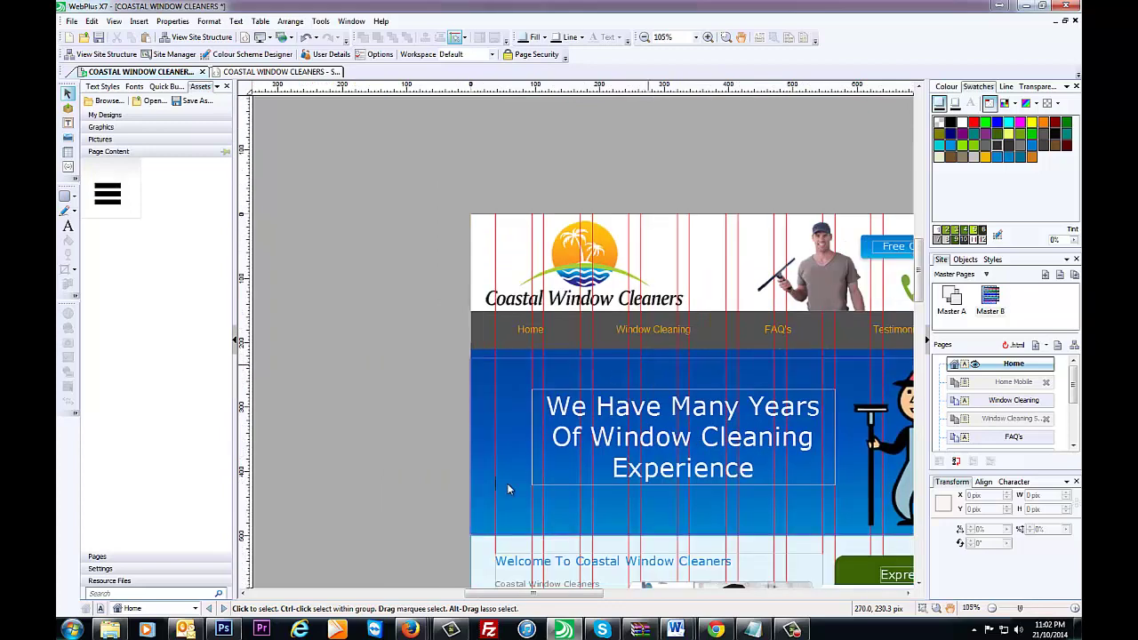
left_click(542, 594)
left_click_drag(550, 599, 591, 614)
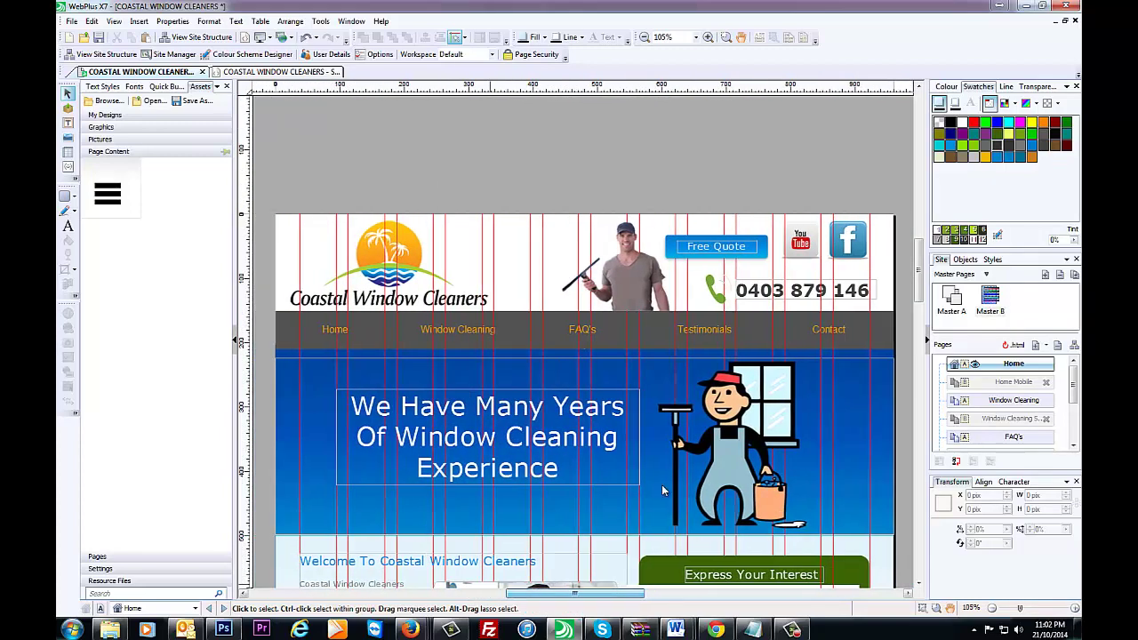